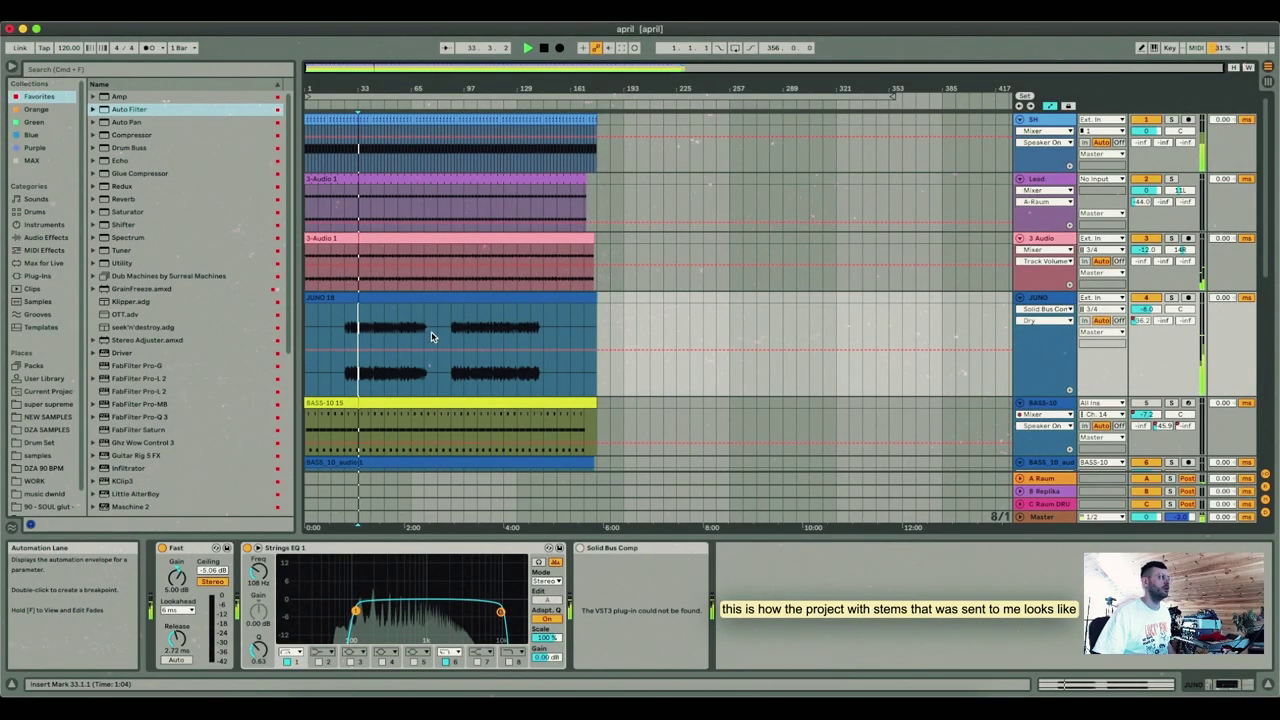
Step: Play the original stems project, look through its tracks and fold all of them into a compact overview
key("space")
scroll(480, 360, "down", 5)
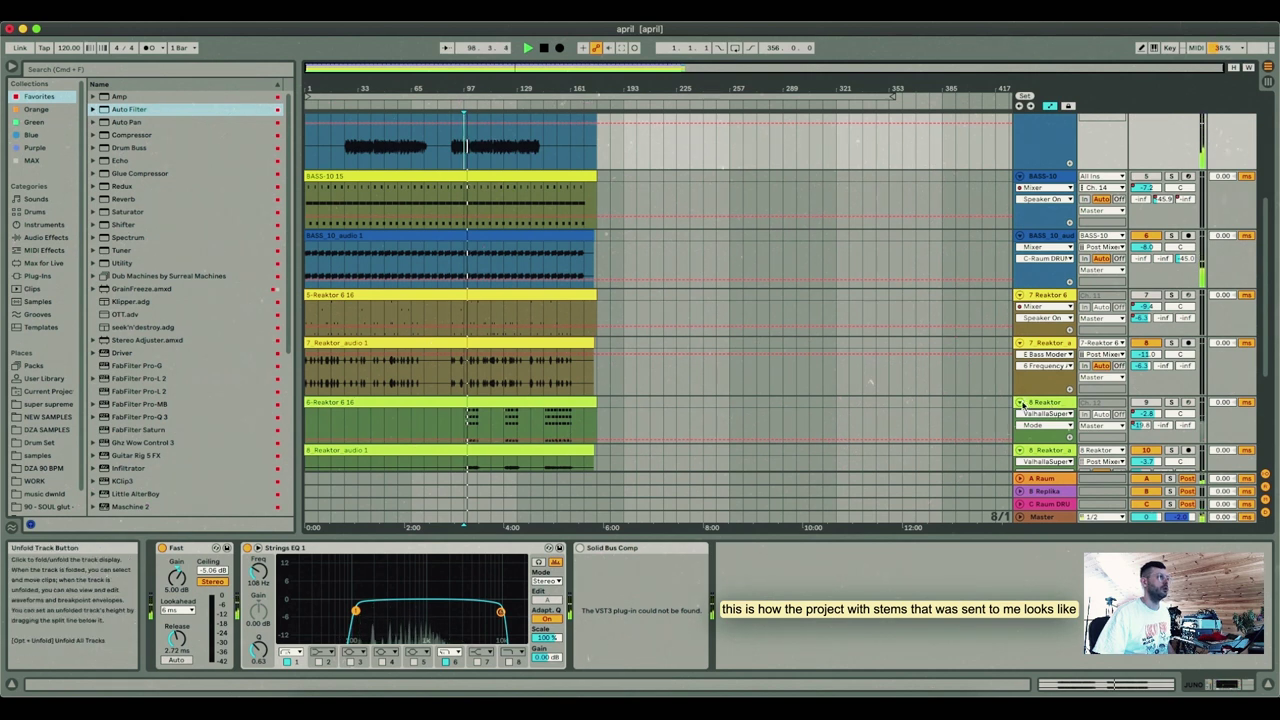
left_click(1020, 403, "alt")
mouse_move(322, 89)
left_mouse_down()
mouse_move(325, 130)
mouse_move(326, 112)
left_mouse_up()
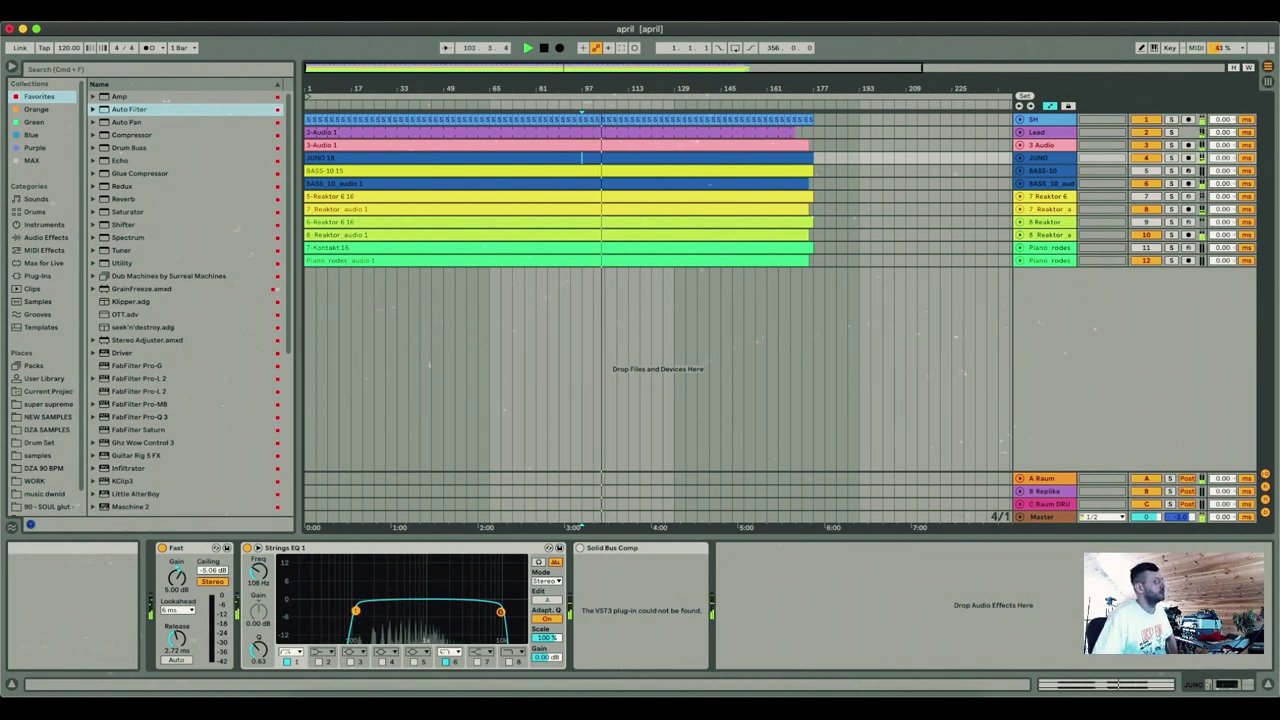
Step: Open the recent set "april remix 2" without saving changes to the april project
left_click(80, 10)
mouse_move(77, 52)
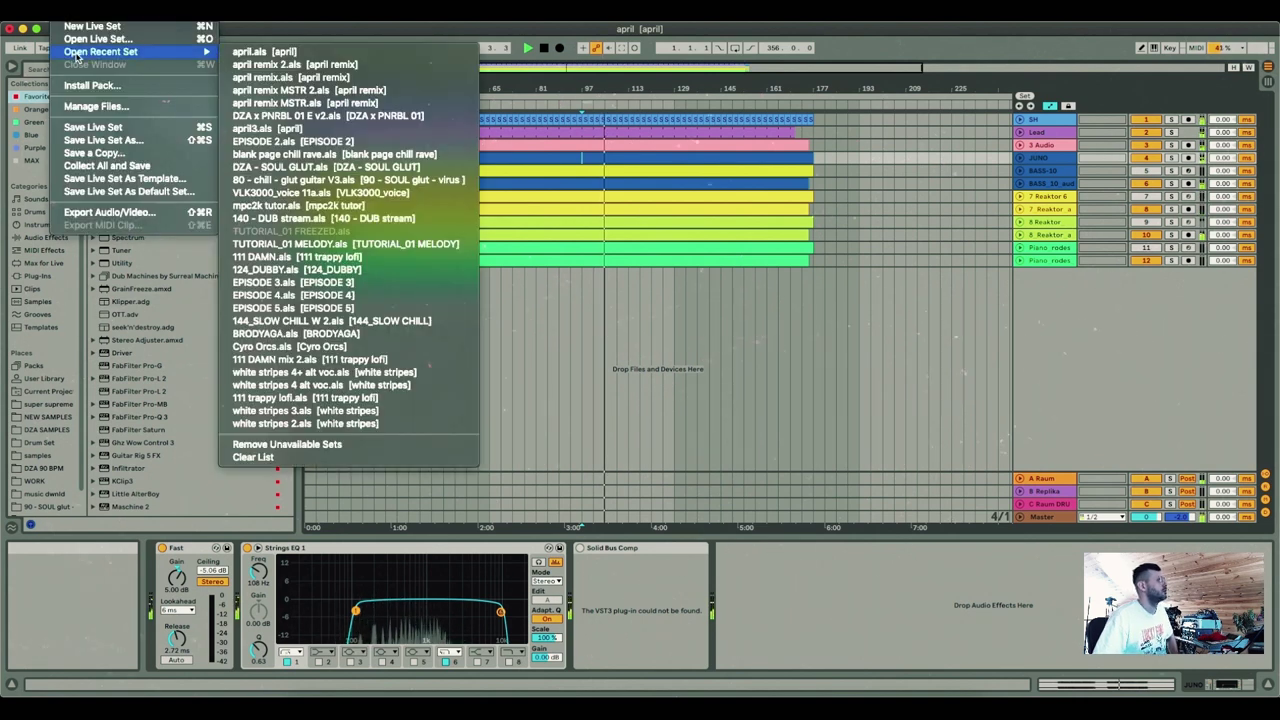
left_click(305, 64)
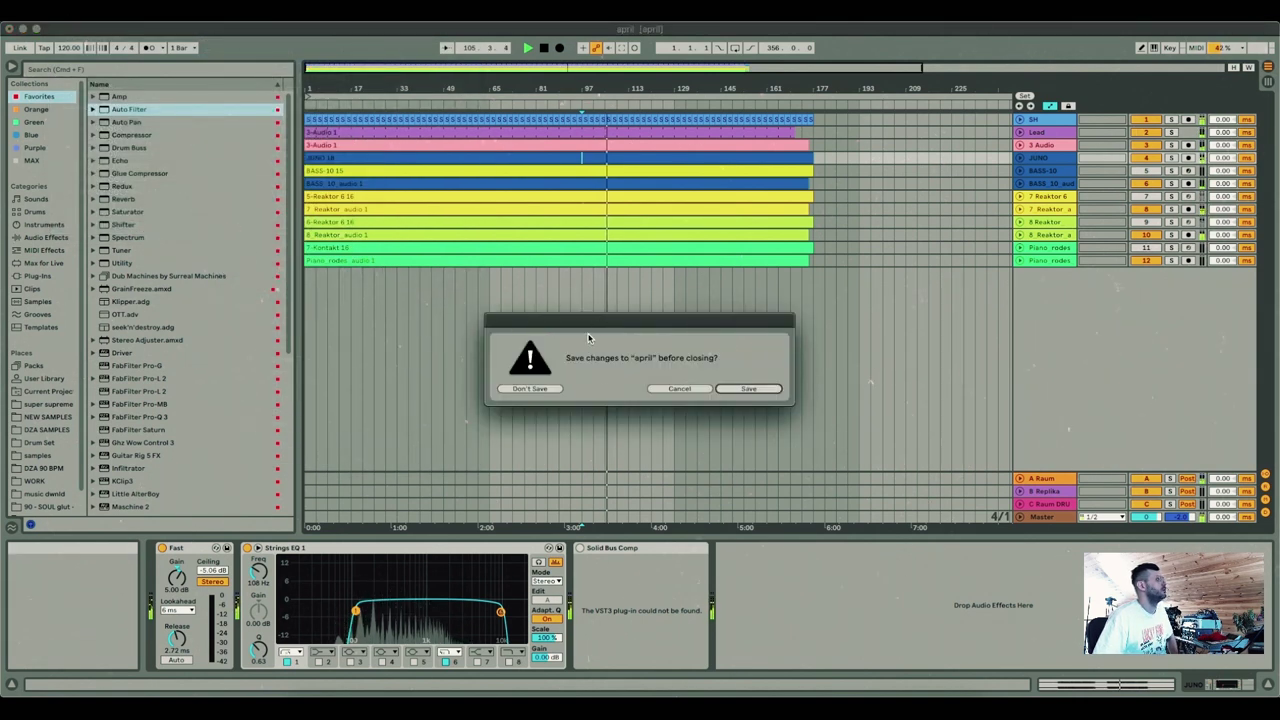
left_click(530, 389)
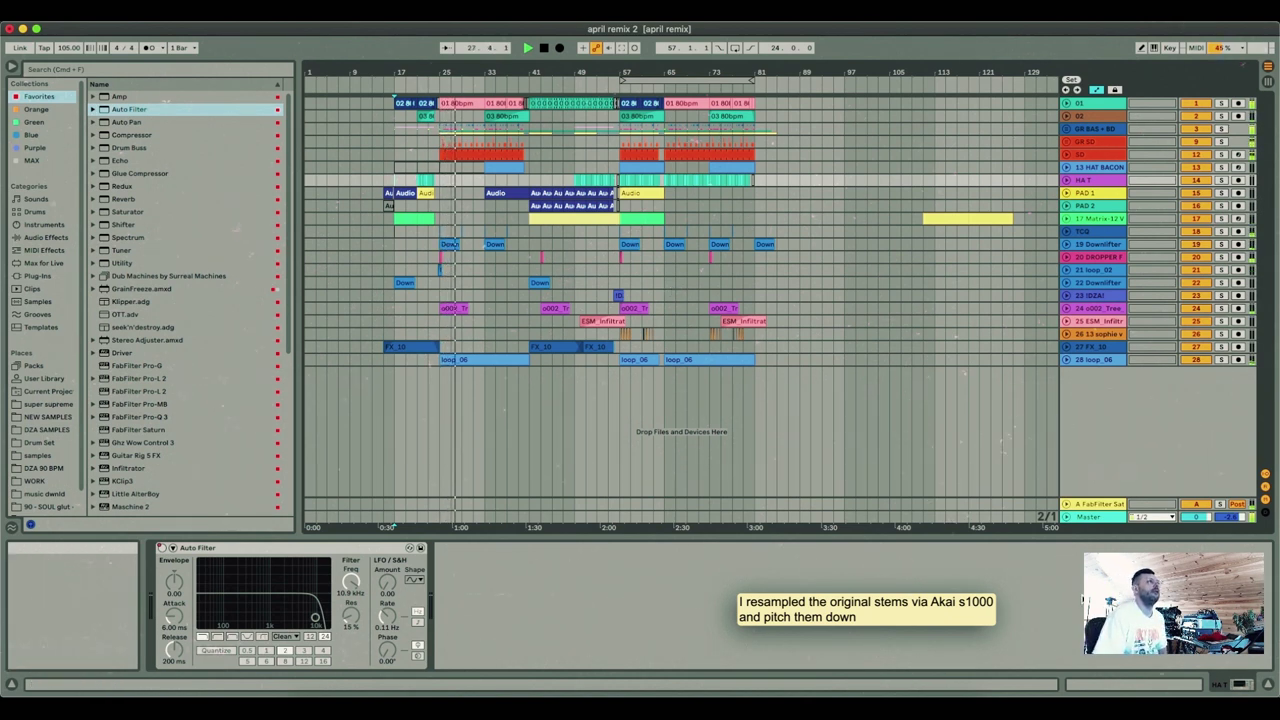
Step: Unfold track 01 and the GR BAS + BD group to examine their clips around bars 19 to 53
left_click(1066, 103)
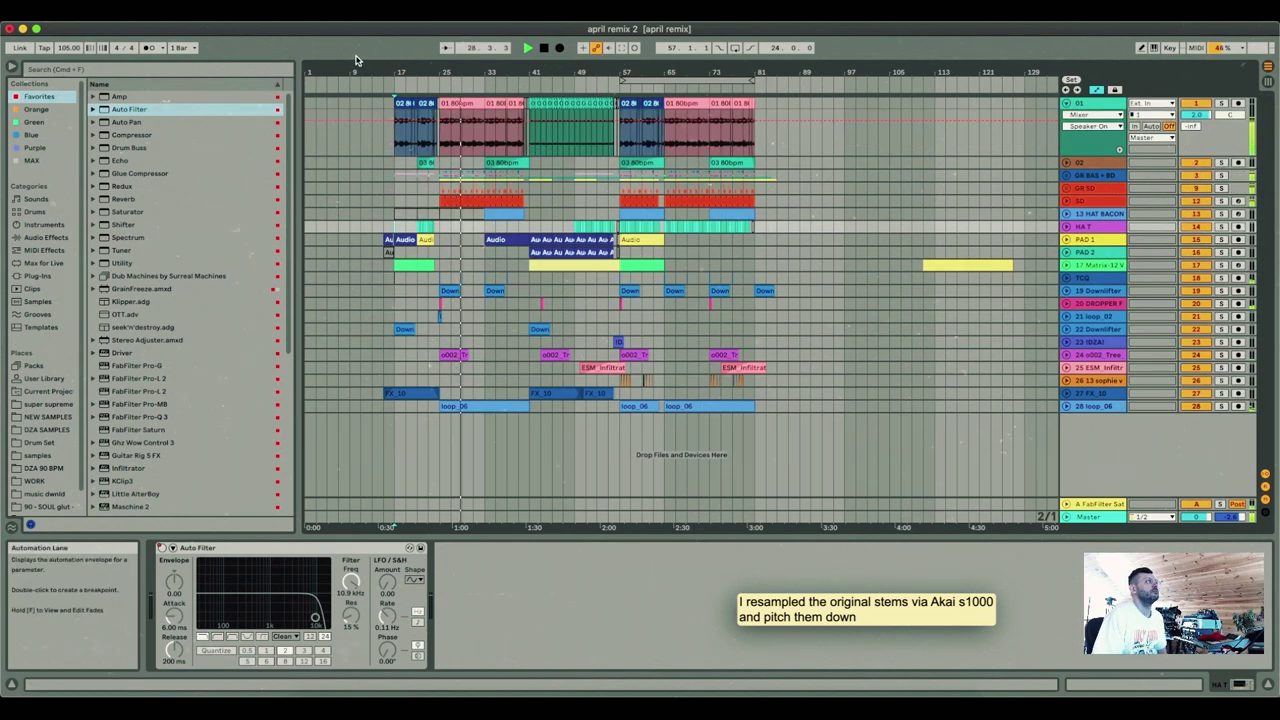
left_click_drag(472, 72, 472, 145)
left_click(1066, 175)
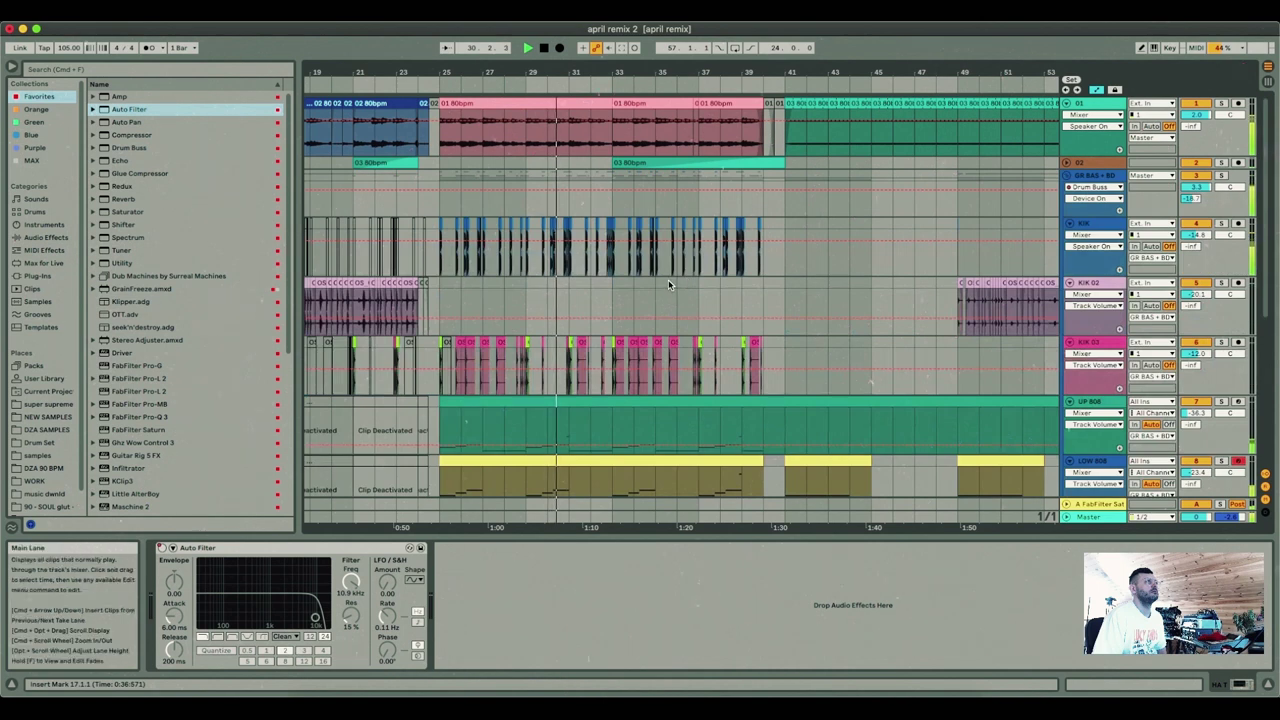
scroll(563, 315, "down", 1)
scroll(597, 309, "down", 2)
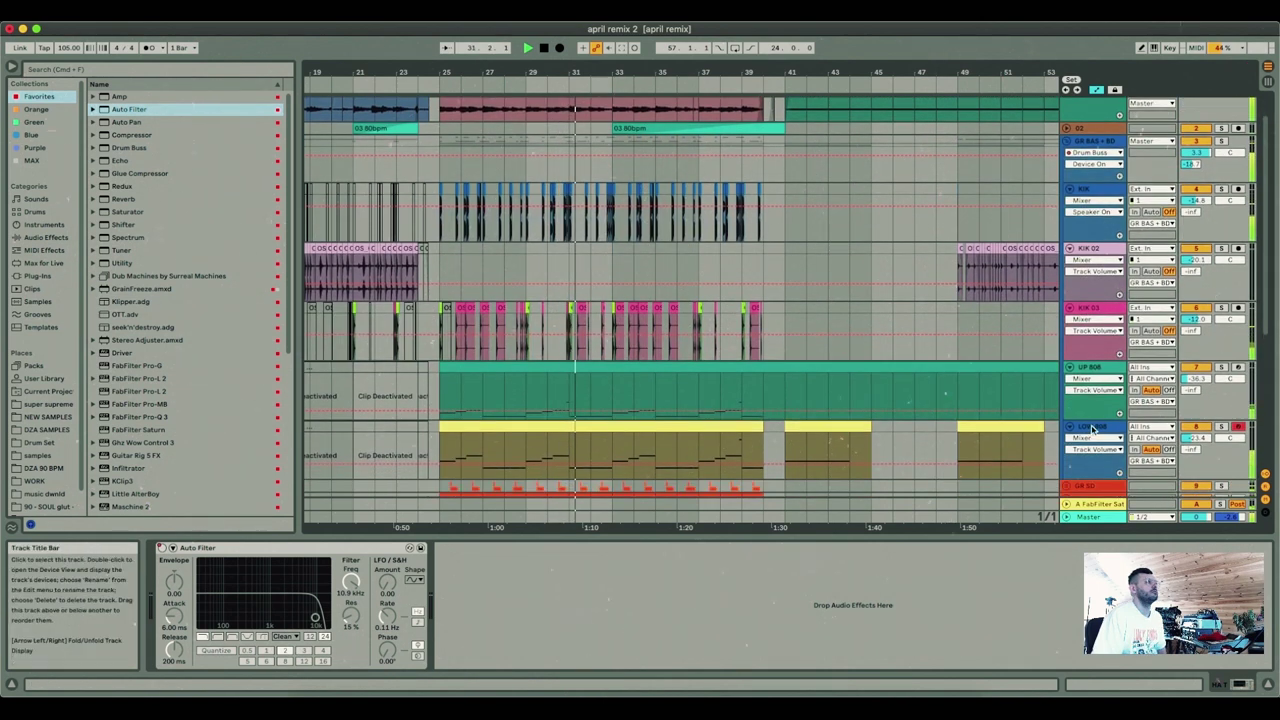
Step: Show the LOW 808 track's devices and open its MIDI clip at bars 25 to 40
left_click(988, 463)
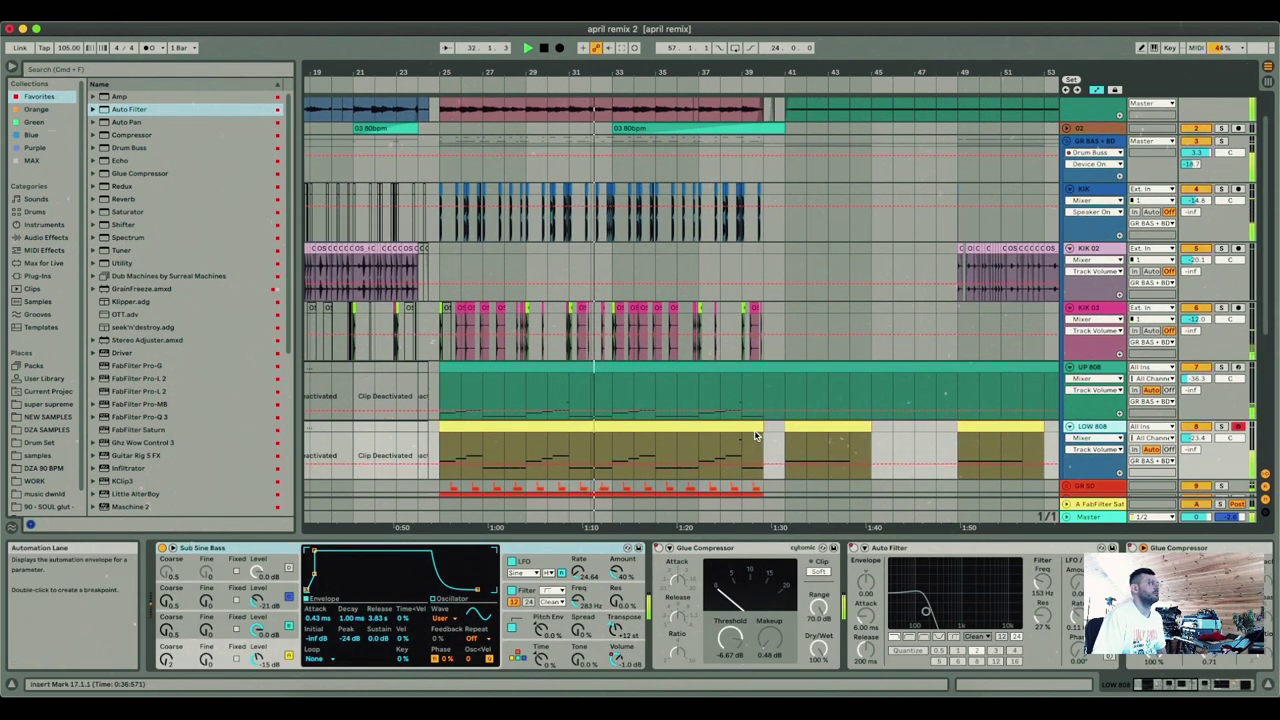
left_click(736, 425)
double_click(736, 425)
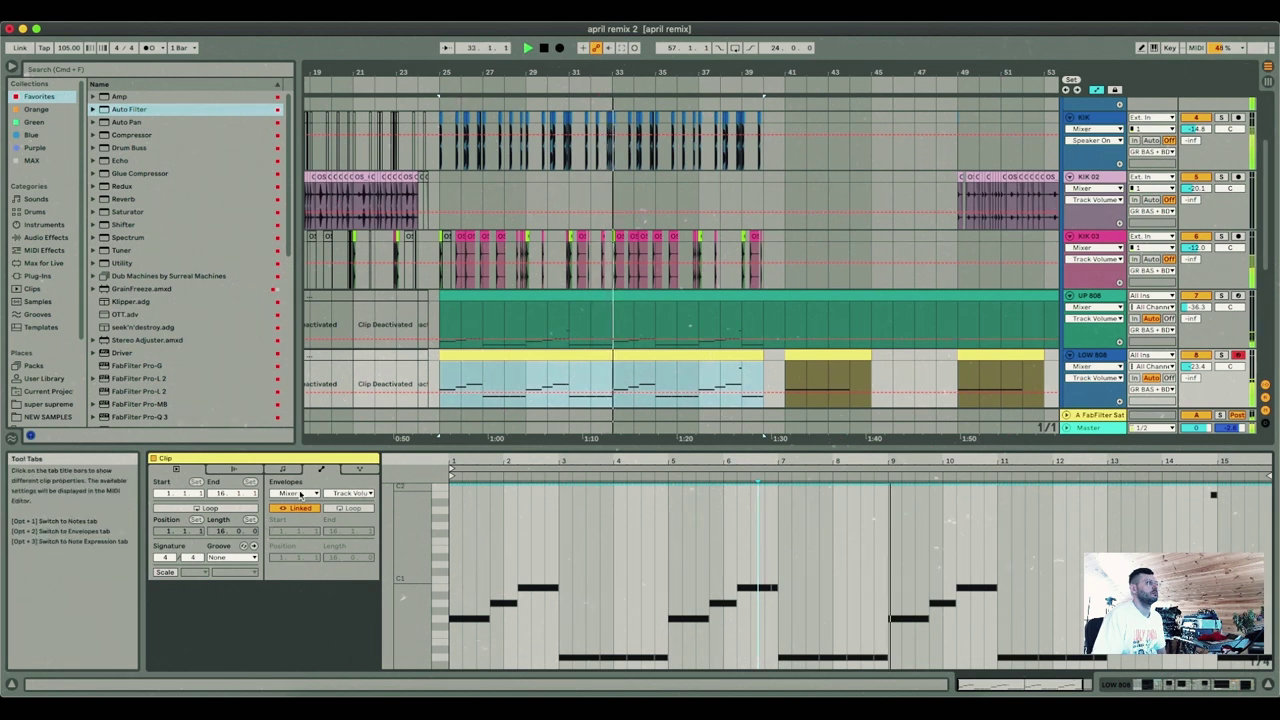
Step: Display the Sub Sine Bass Transpose envelope in the opened LOW 808 clip
left_click(298, 494)
left_click(296, 514)
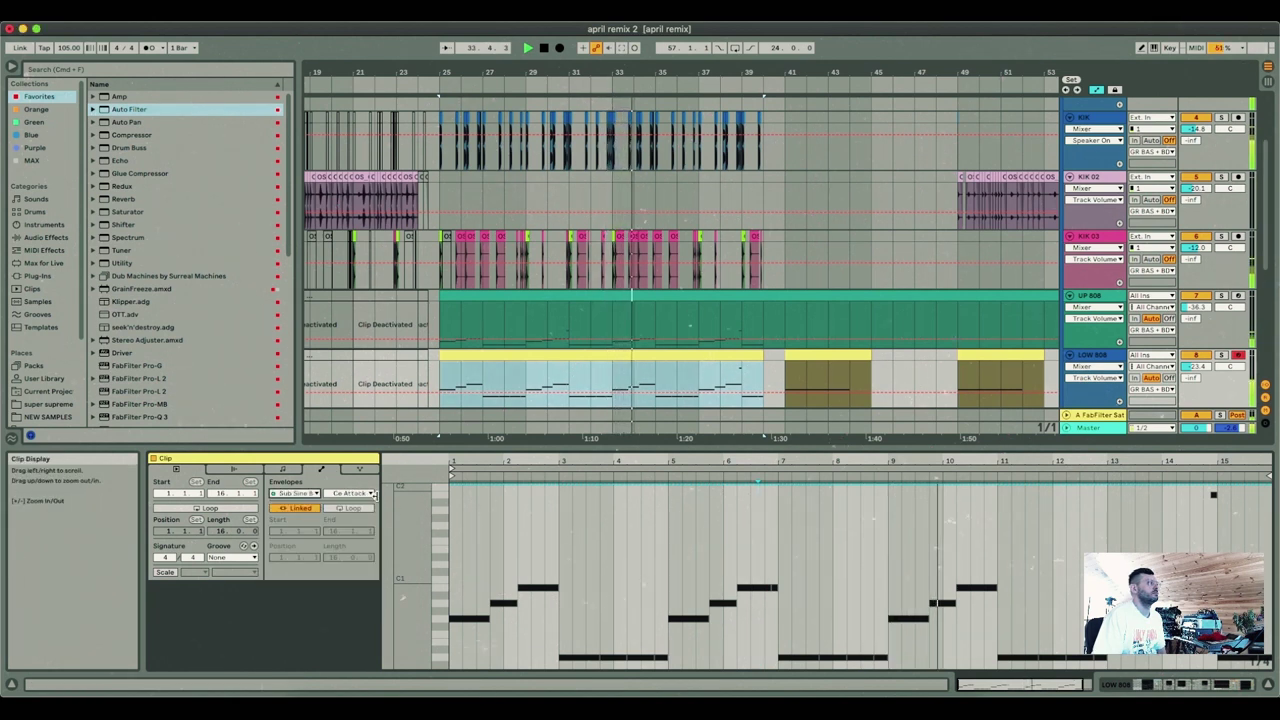
left_click(350, 493)
scroll(342, 152, "up", 20)
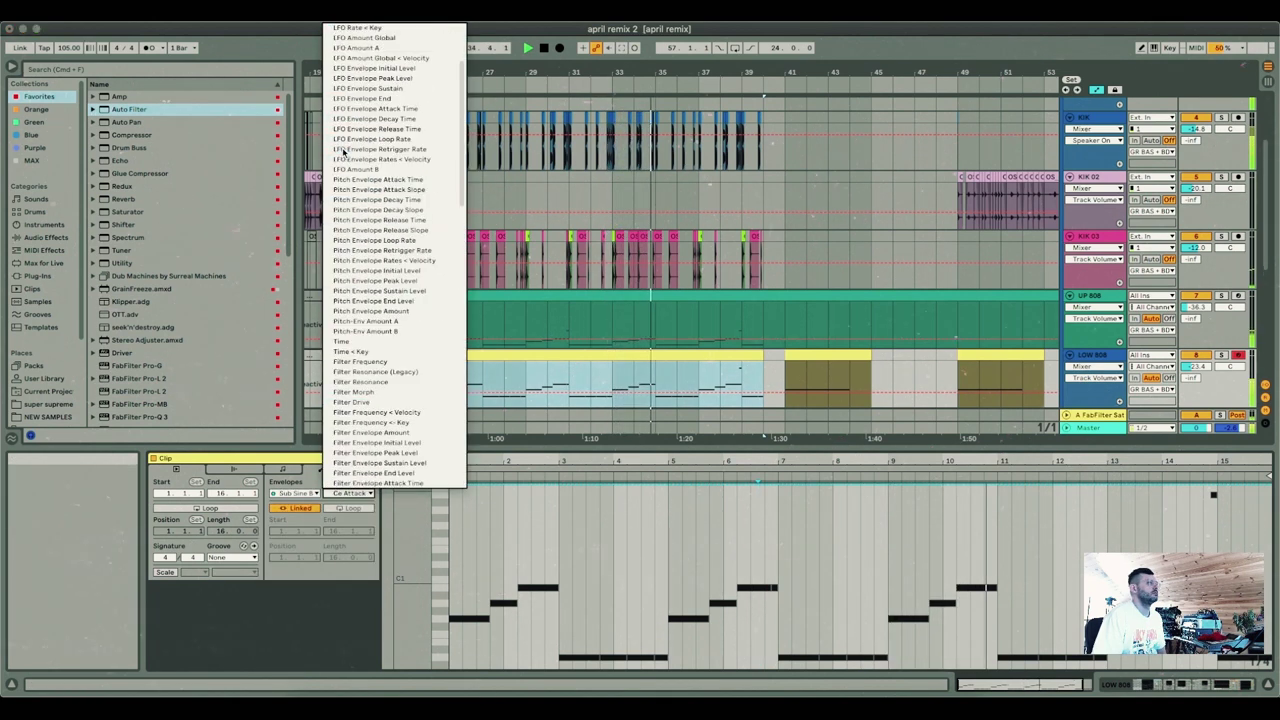
left_click(372, 28)
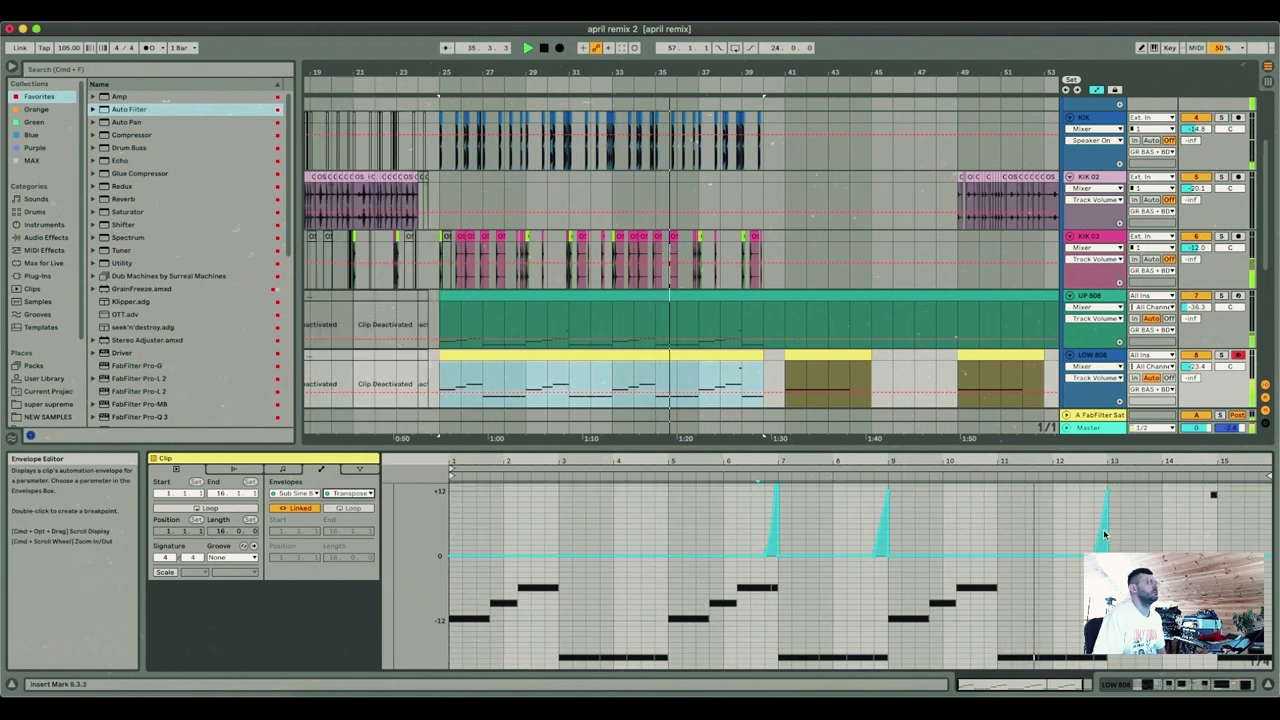
Step: Examine the Transpose ramp before clip bar 13 and the envelope of the LOW 808 clip at bars 41 to 45
left_click_drag(1082, 461, 973, 488)
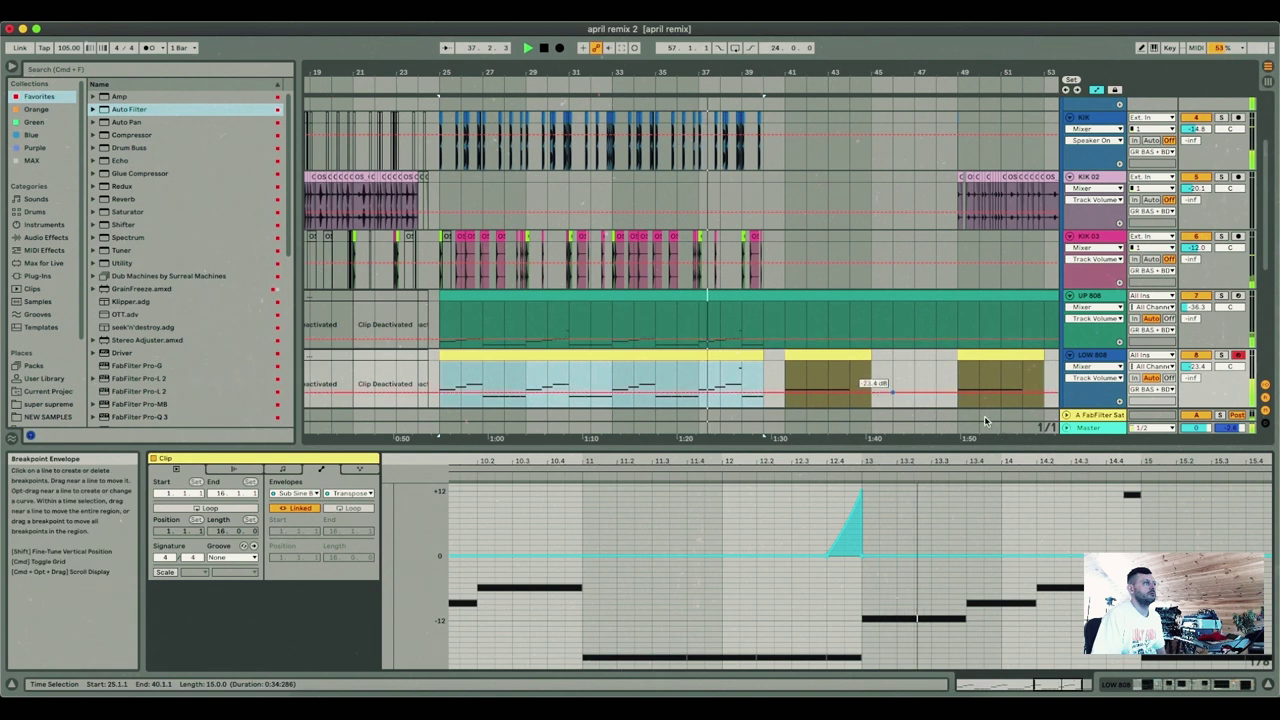
left_click(829, 360)
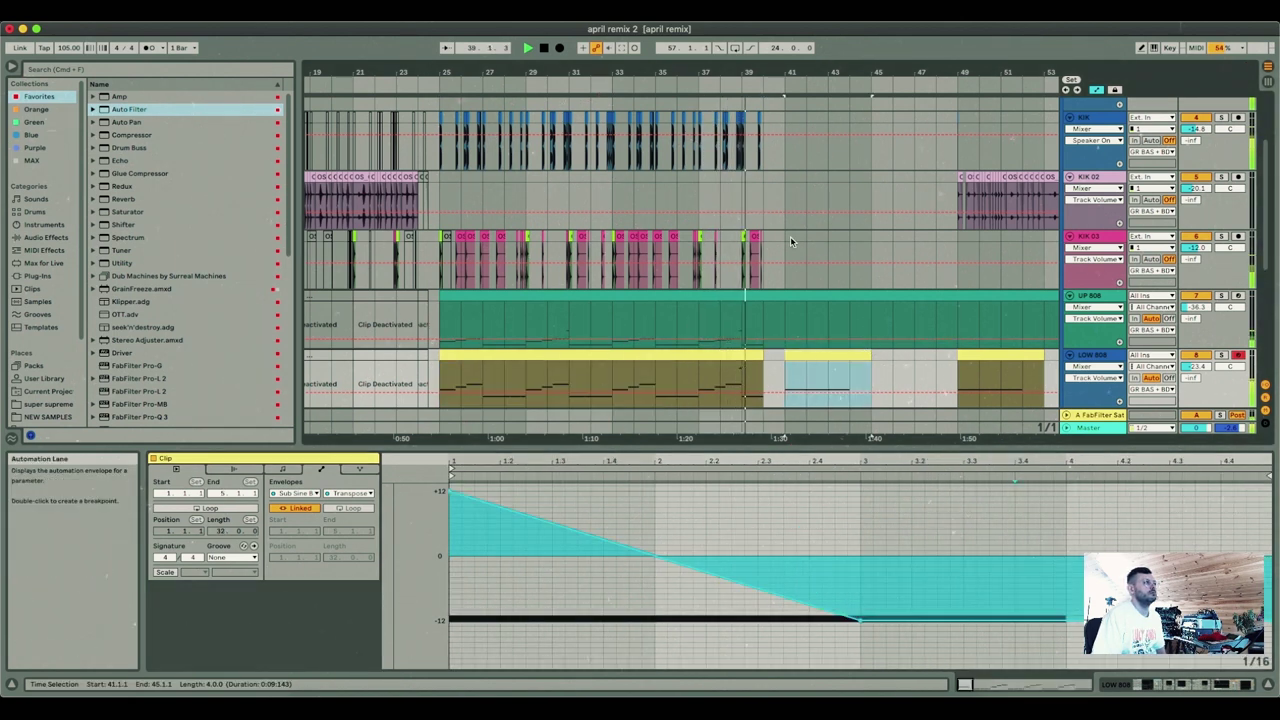
left_click_drag(766, 71, 503, 74)
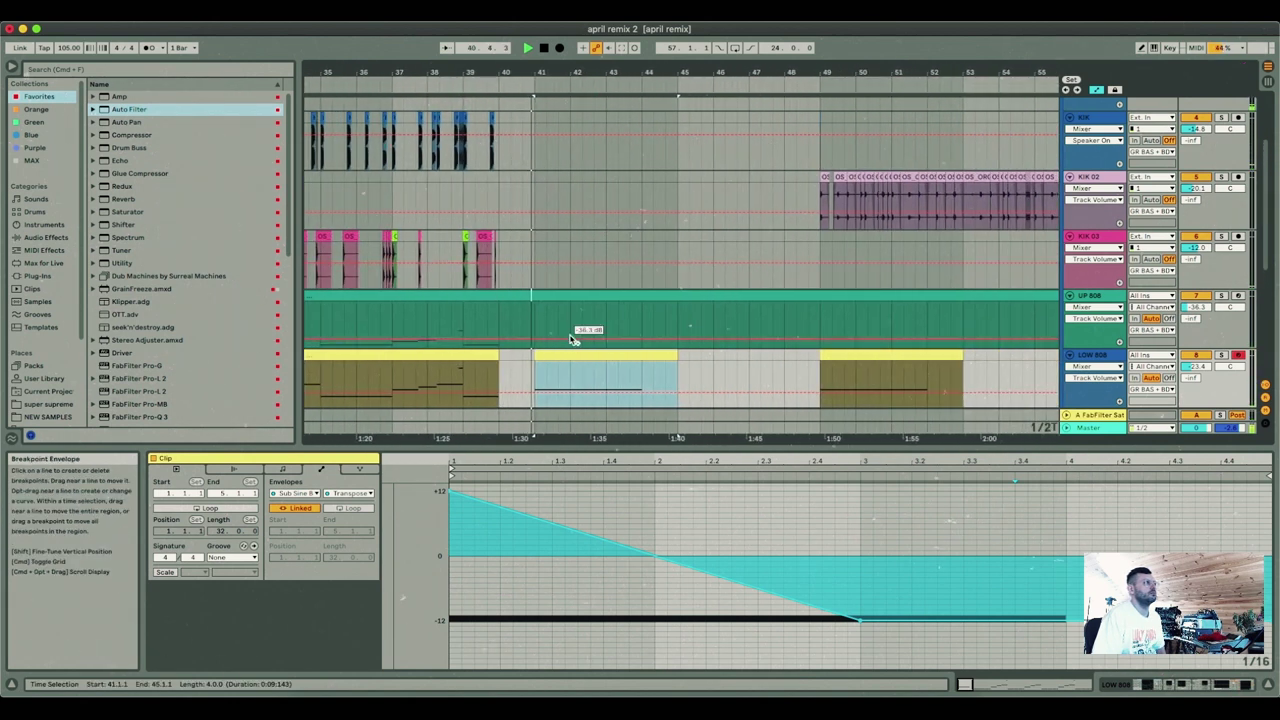
Step: Unfold the PAD 1 and DROPPER tracks to view their clips around bars 35 to 55
scroll(709, 410, "down", 3)
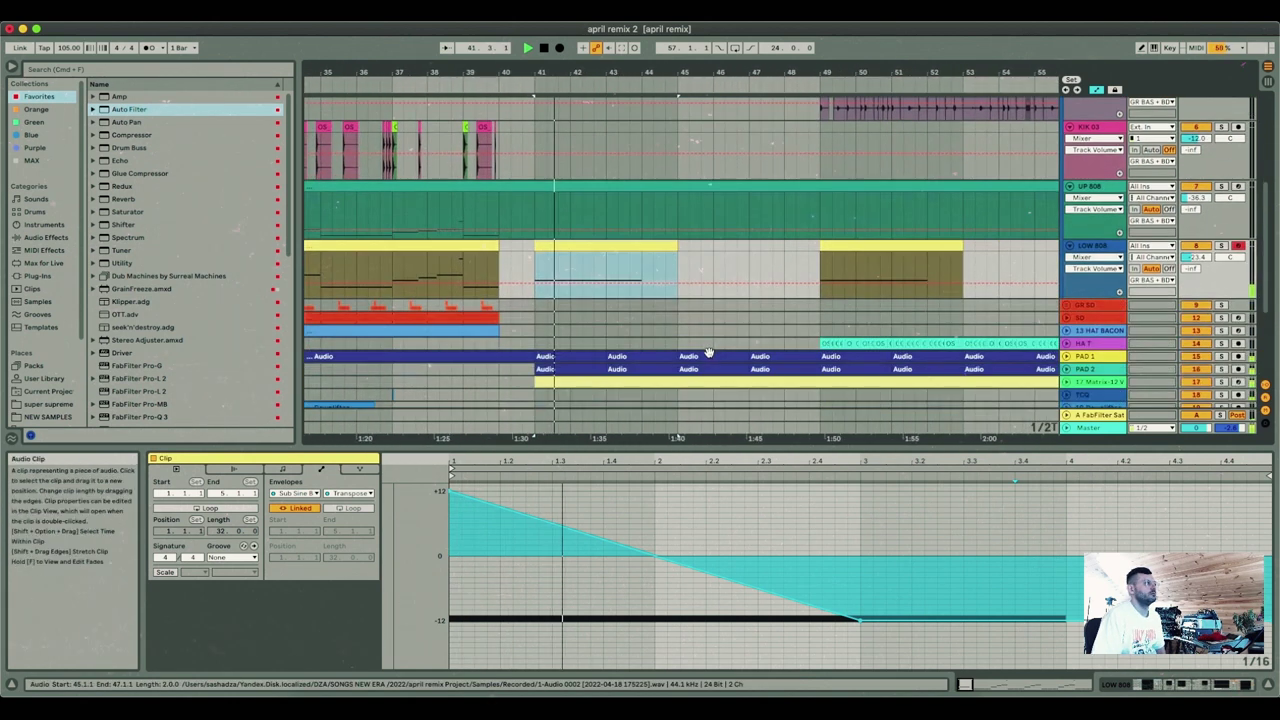
left_click(1066, 357)
scroll(700, 300, "down", 3)
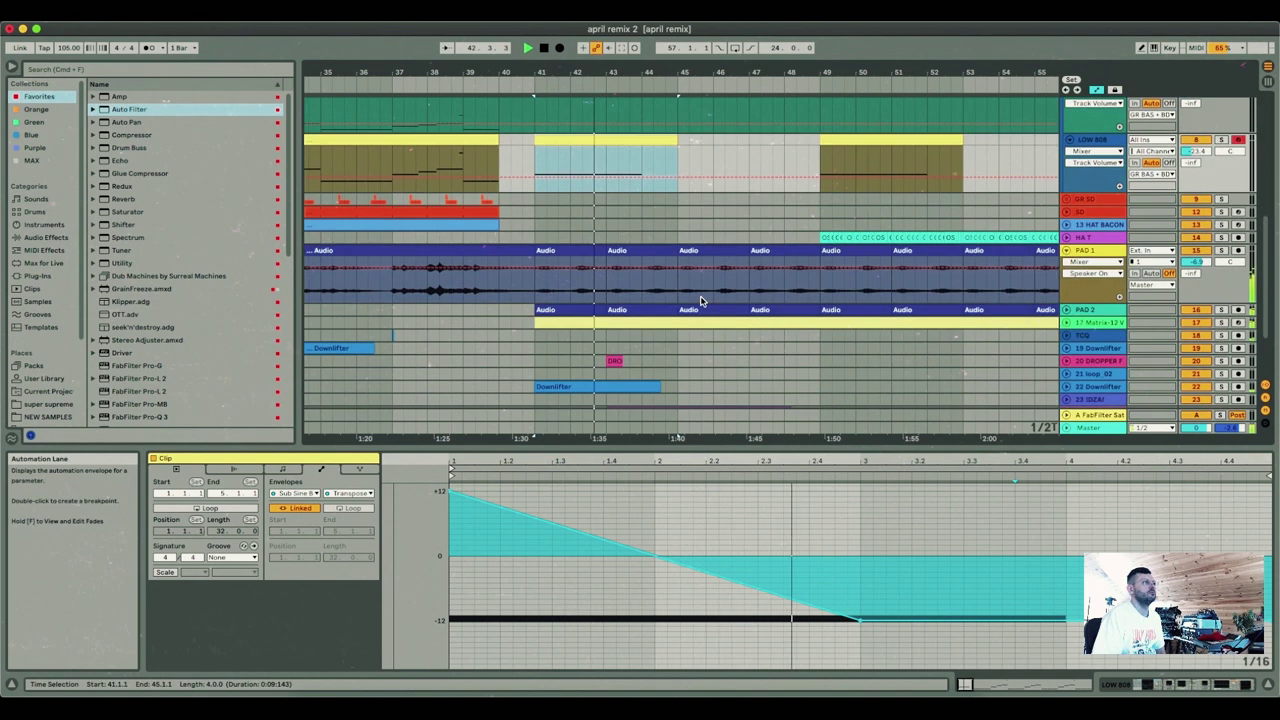
left_click(1066, 361)
scroll(700, 320, "down", 3)
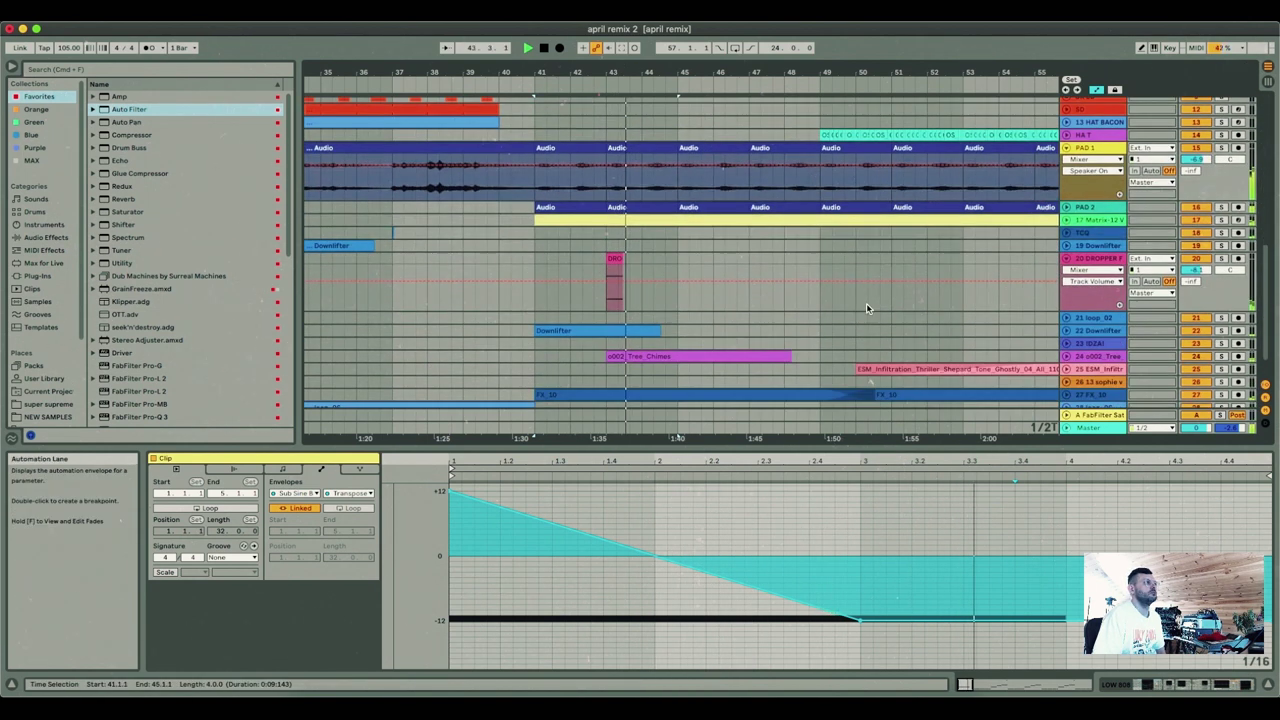
Step: Unfold the o002_Tree chimes track for a look at its clip and fold it again
scroll(645, 262, "down", 1)
left_click(1066, 320)
left_click(1066, 320)
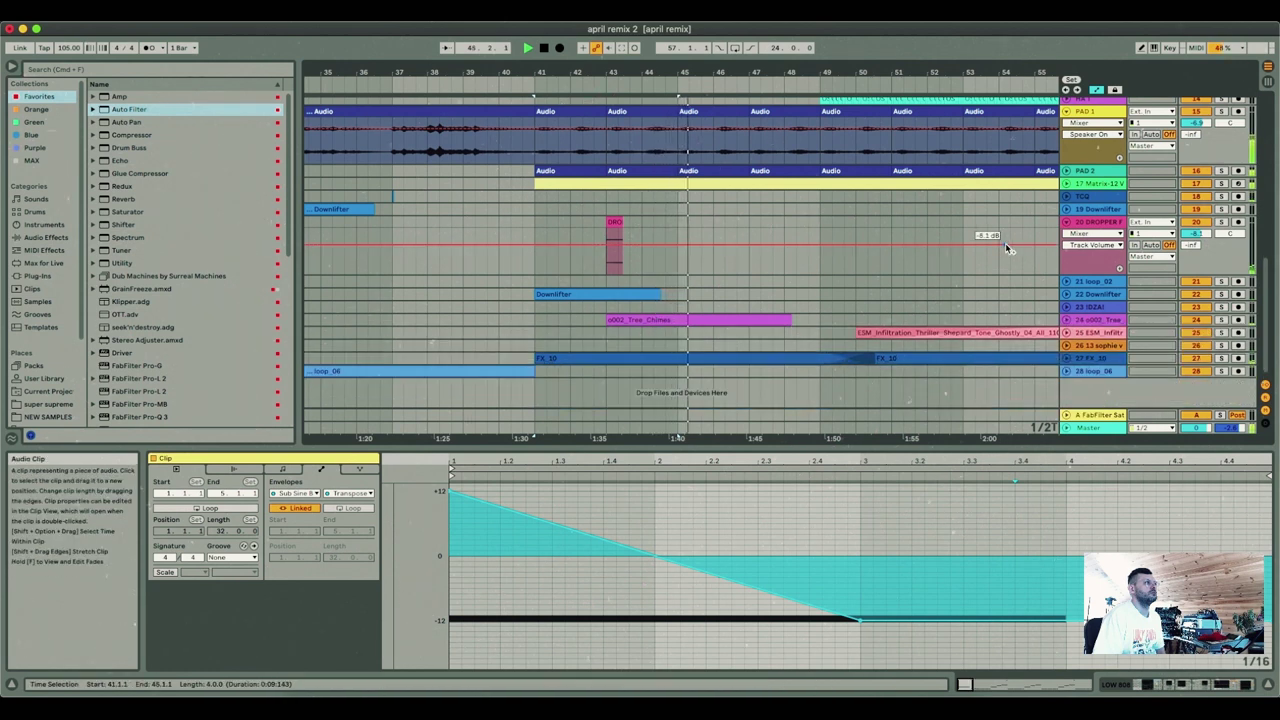
Step: Fold the drum and bass group's tracks, and fold all remaining tracks to show the whole arrangement
scroll(1063, 300, "up", 10)
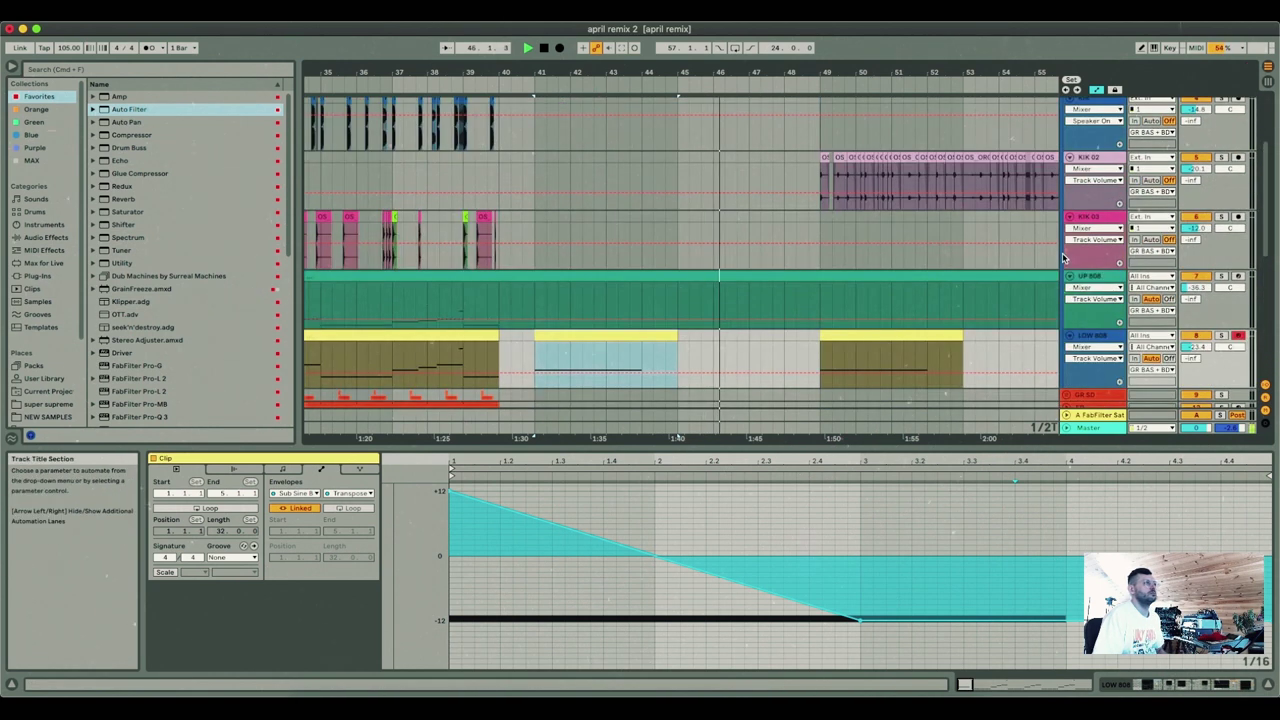
left_click(1068, 157, "alt")
scroll(939, 227, "up", 5)
left_click_drag(764, 75, 764, 20)
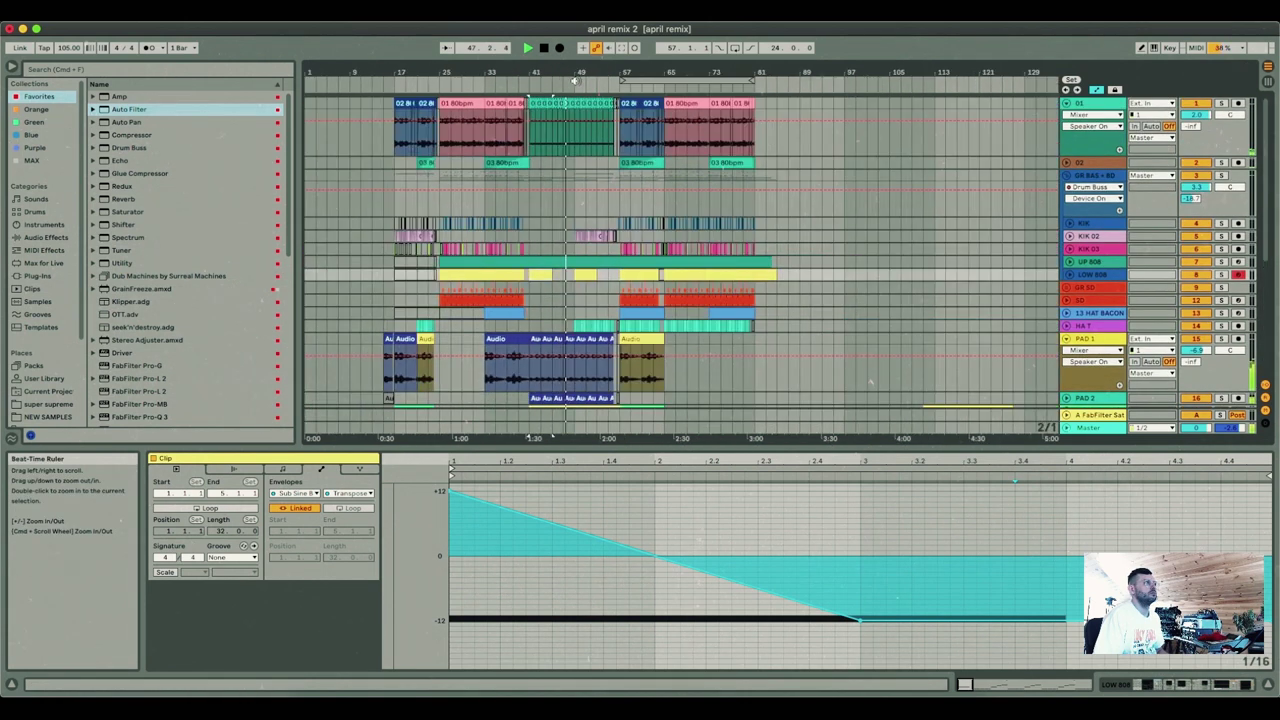
left_click(1066, 105, "alt")
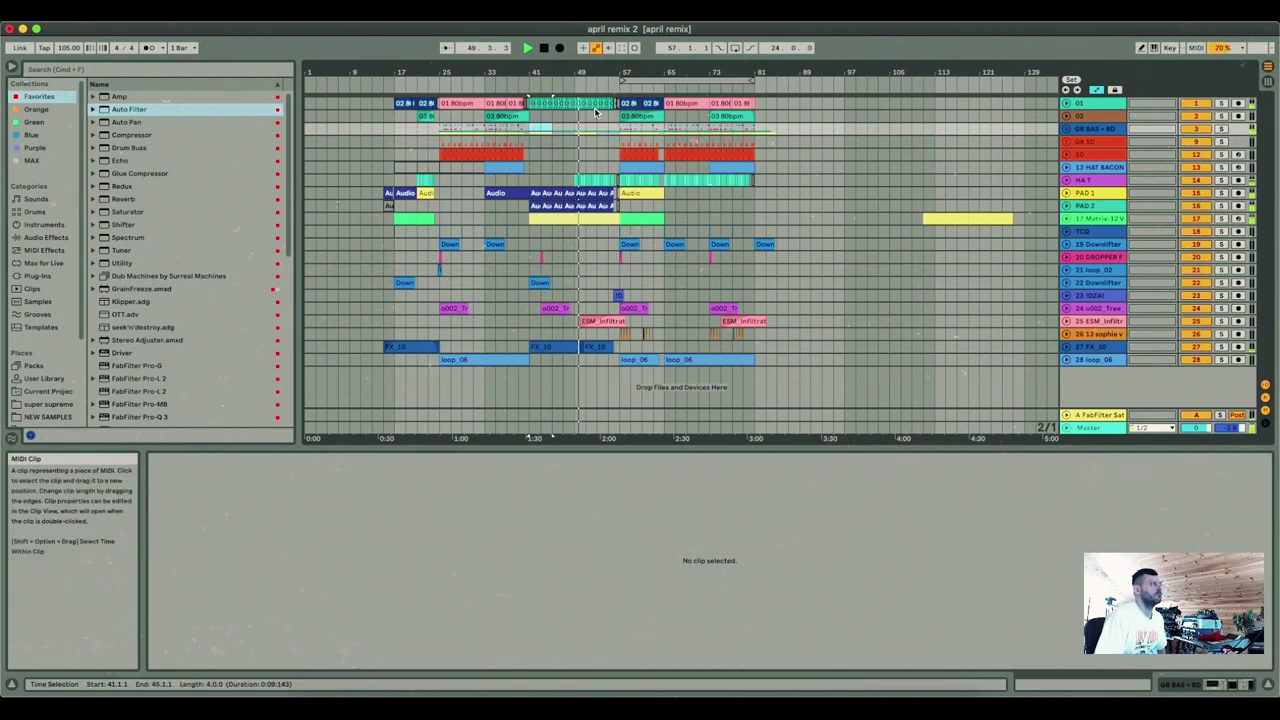
Step: Bring back the unfolded GR BAS + BD group and unfold KIK 02 and HA T to examine bars 51 to 54
key("super+z")
left_click_drag(581, 73, 585, 165)
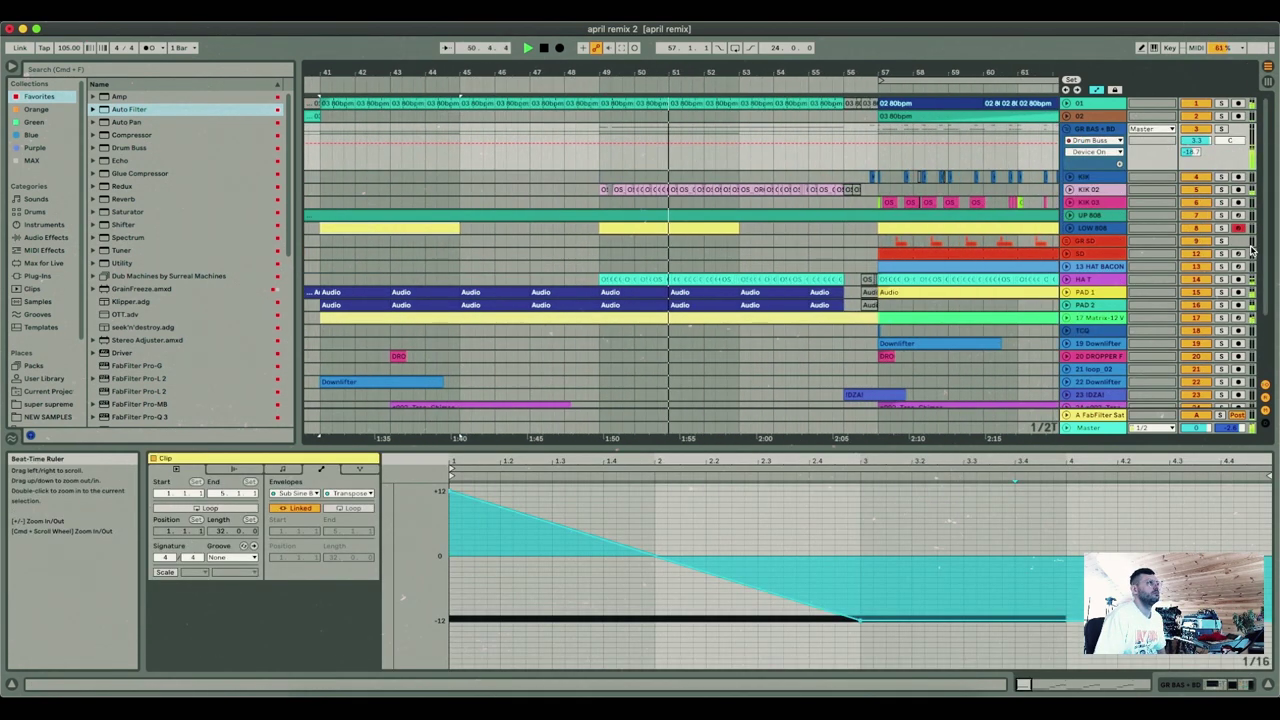
left_click(1069, 189)
left_click_drag(745, 73, 745, 150)
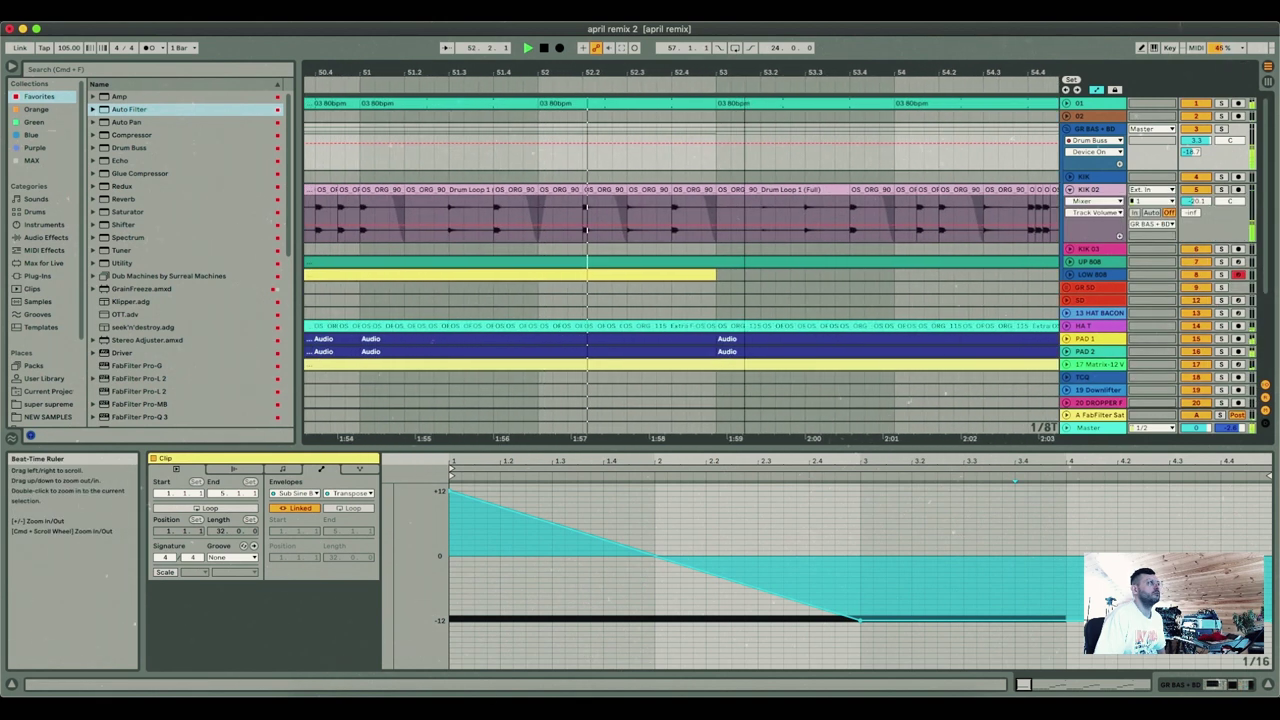
left_click(1066, 326)
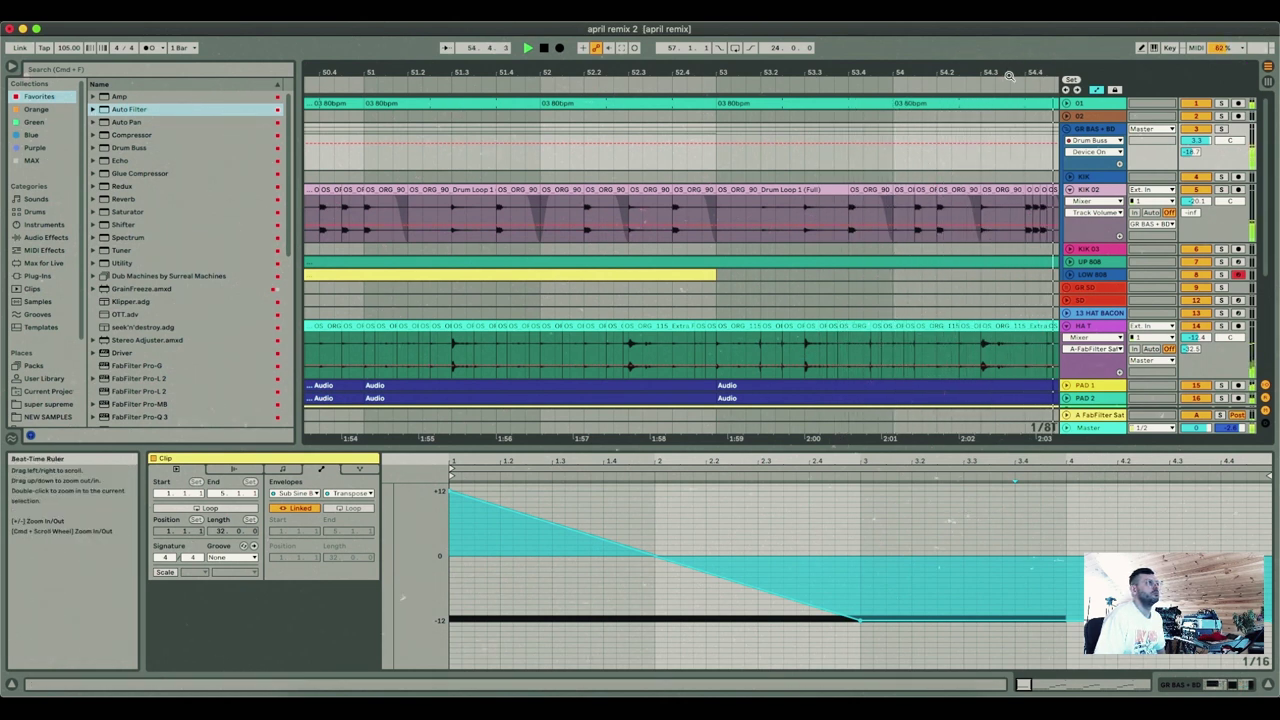
Step: Unfold track 23 to inspect its clip at bar 56 and fold it again
left_click_drag(900, 72, 692, 72)
scroll(692, 302, "down", 5)
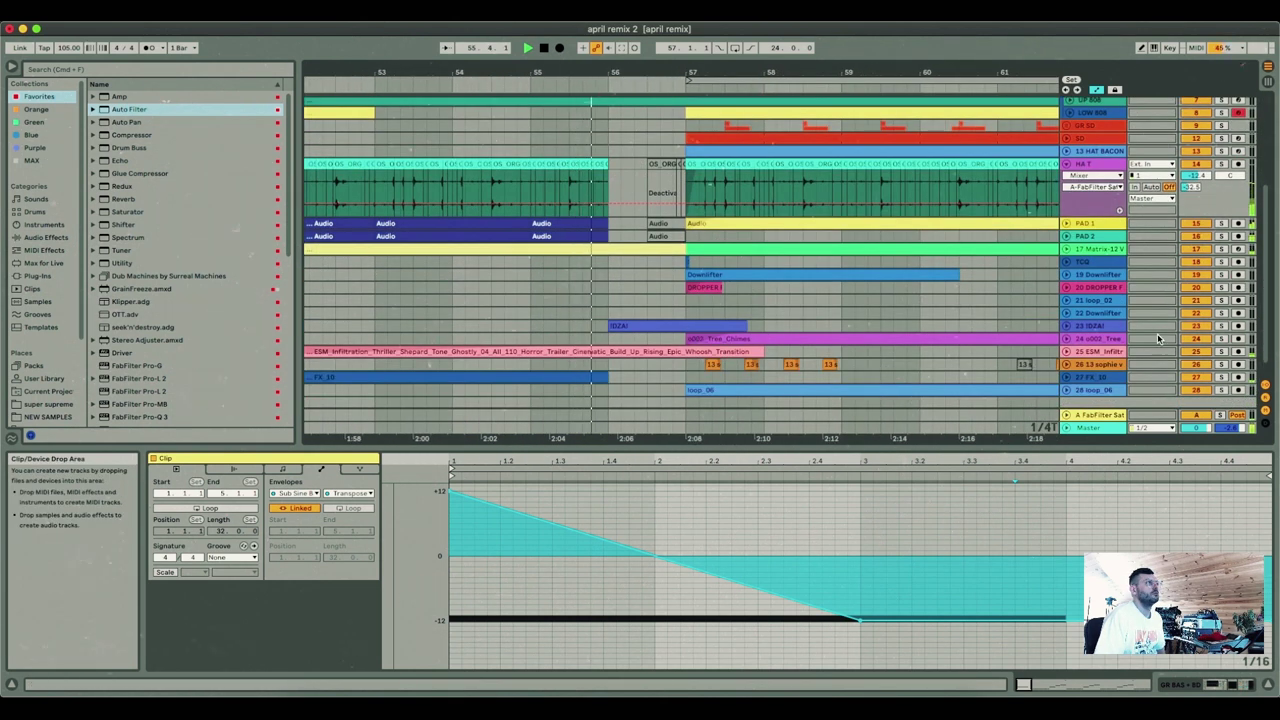
left_click(1065, 327)
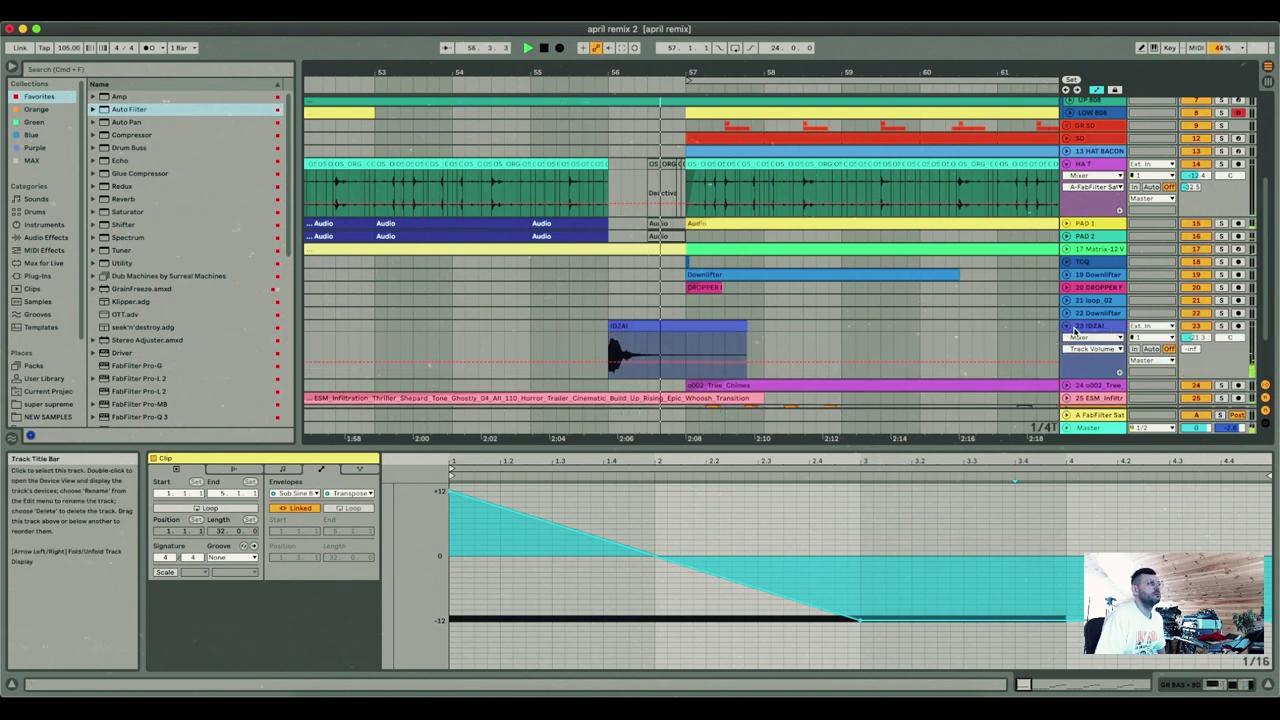
left_click(1067, 327)
Step: Unfold the 13 sophie track and examine its short clips between bars 57 and 63
left_click_drag(900, 72, 740, 12)
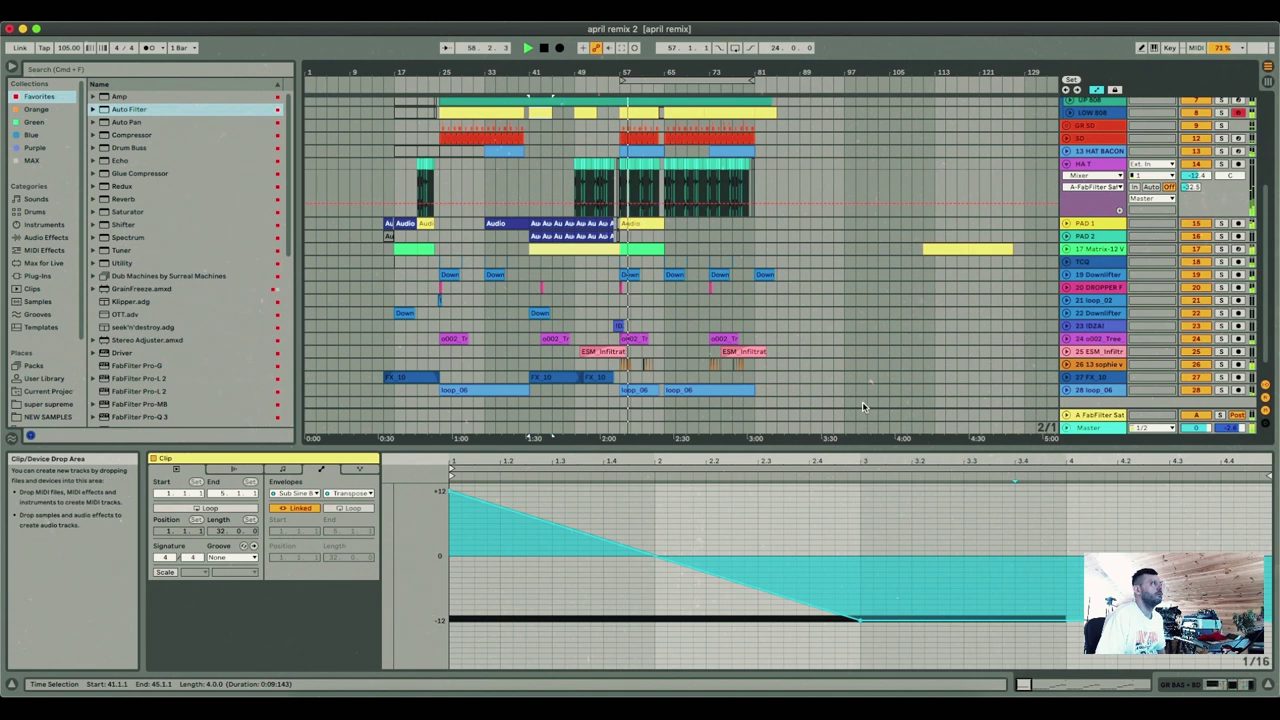
left_click(1065, 364)
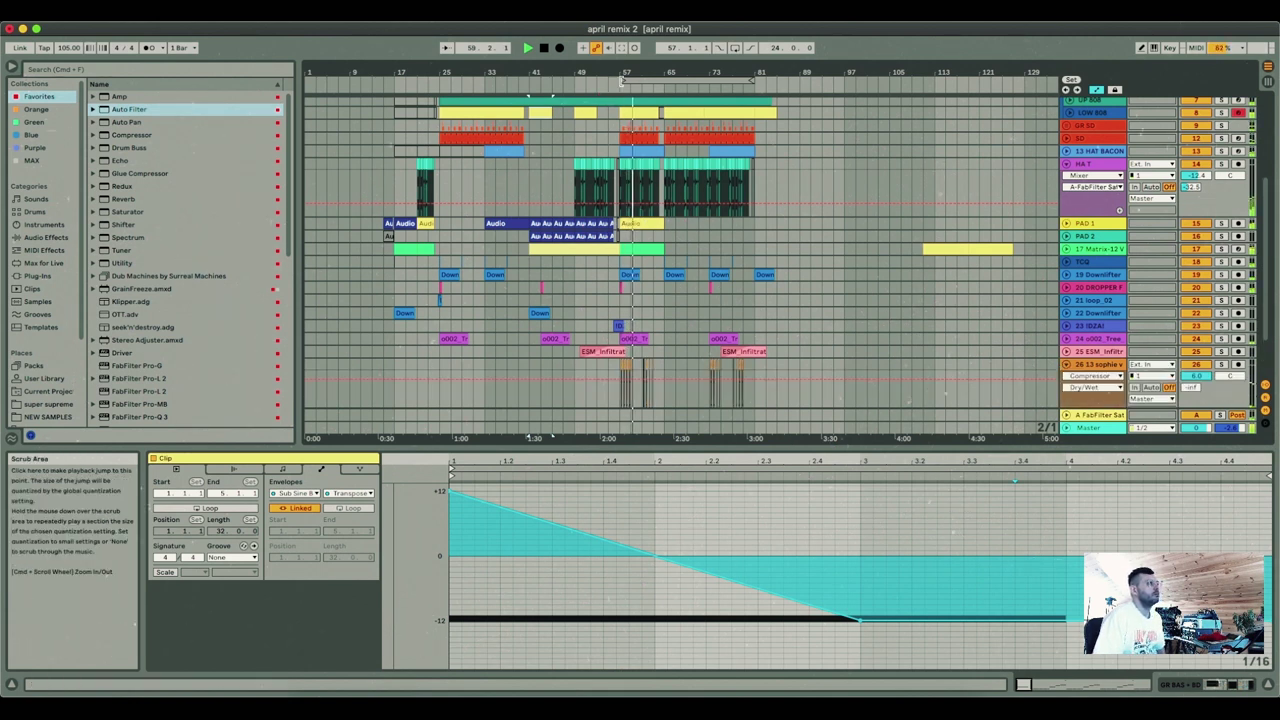
left_click_drag(655, 65, 620, 125)
scroll(617, 128, "down", 3)
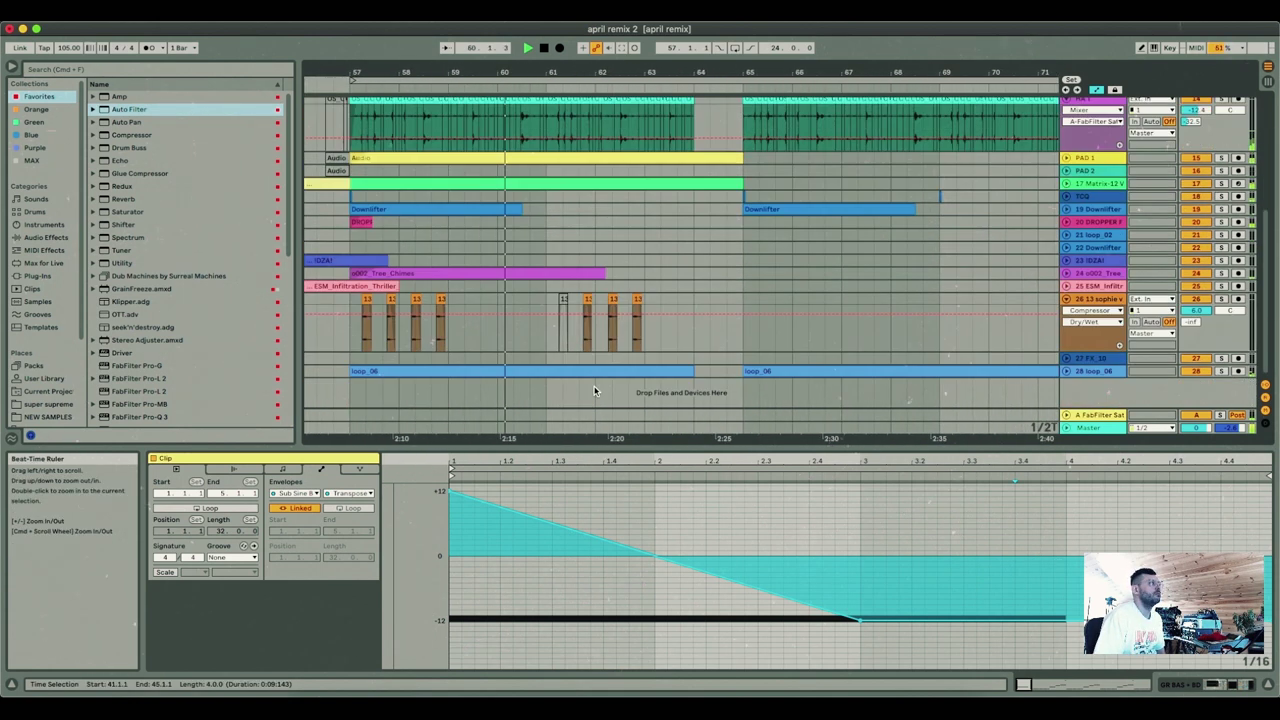
left_click_drag(586, 72, 582, 124)
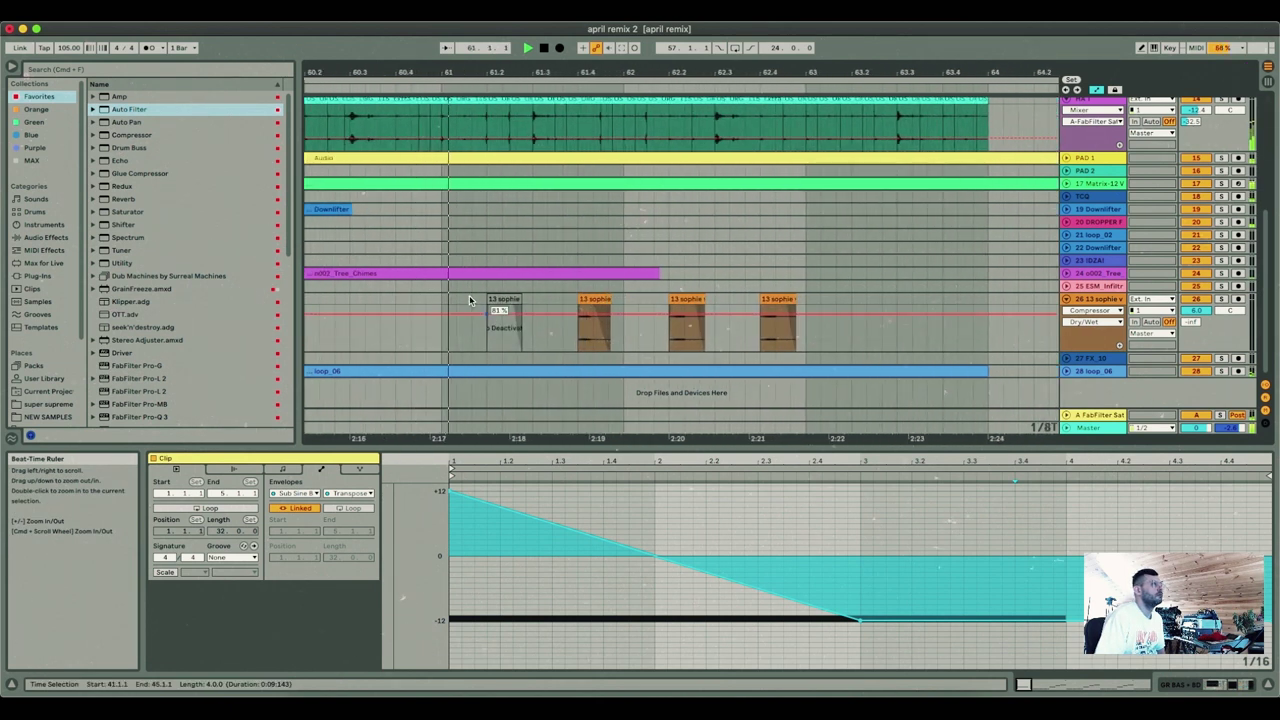
left_click(690, 299)
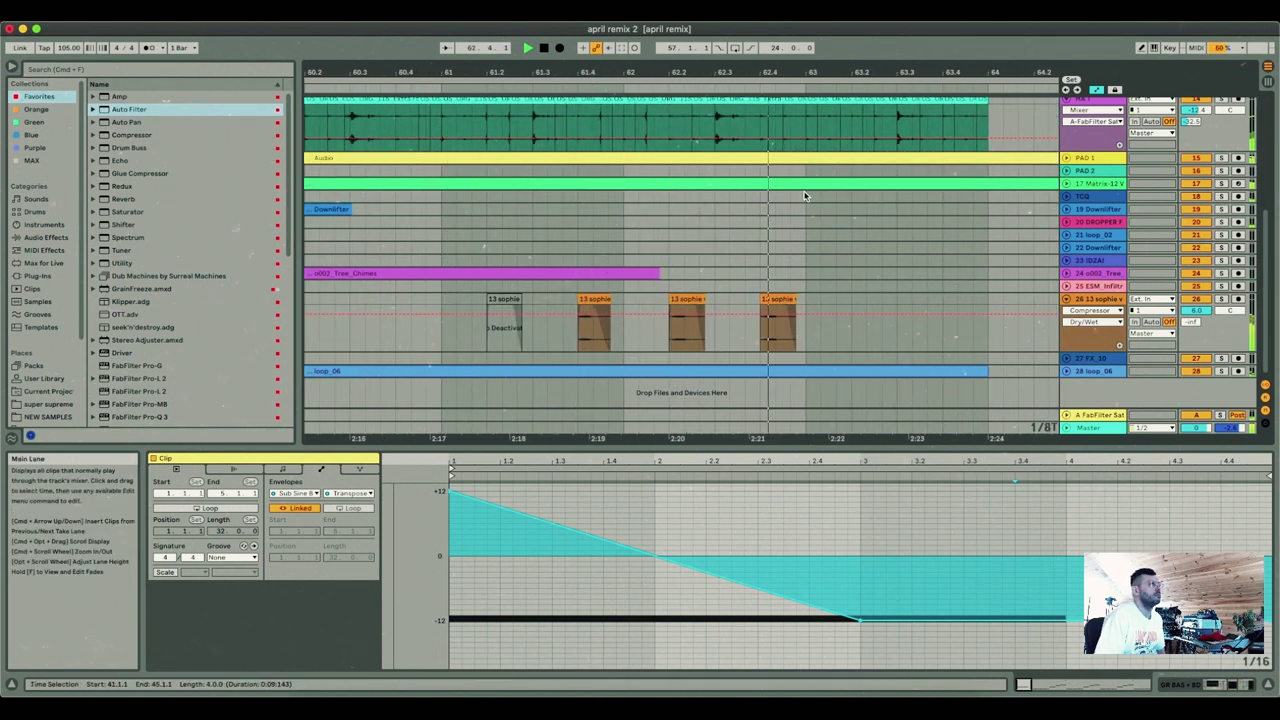
Step: Examine the arrangement from bar 57 to bar 81 across the drum tracks and fold the HA T track
left_click_drag(817, 72, 711, 28)
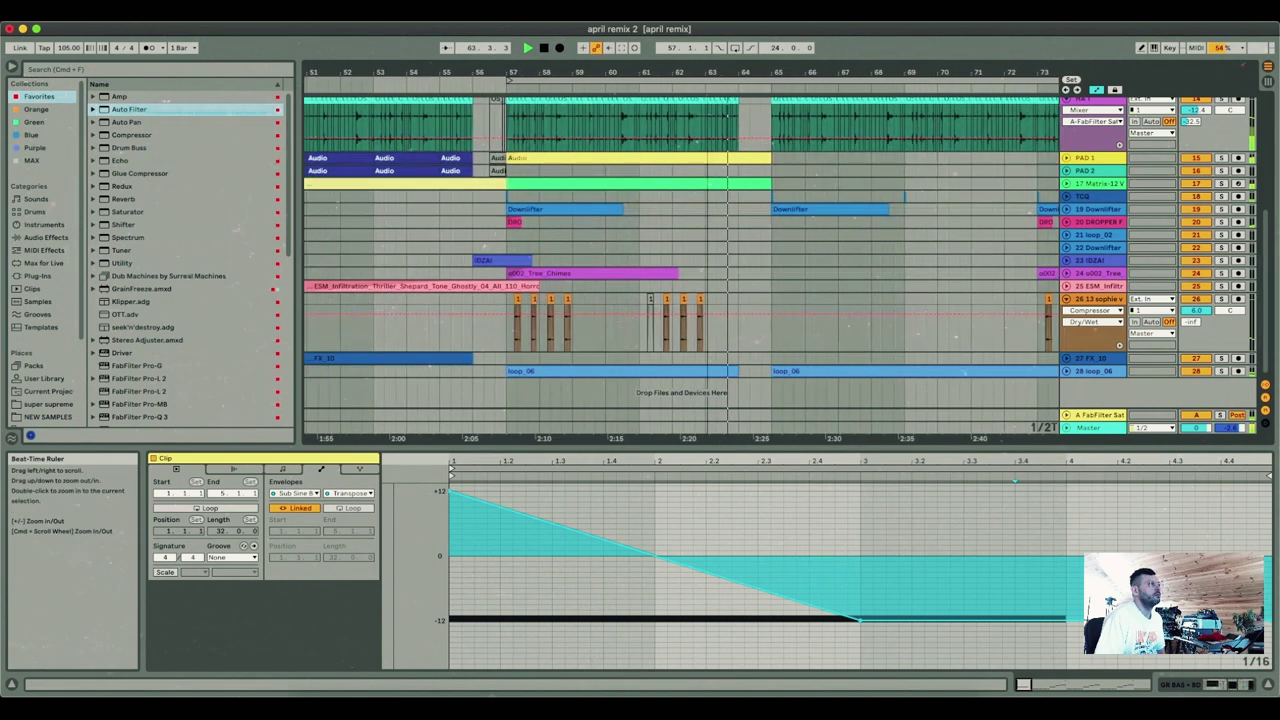
scroll(920, 513, "up", 5)
scroll(717, 345, "up", 5)
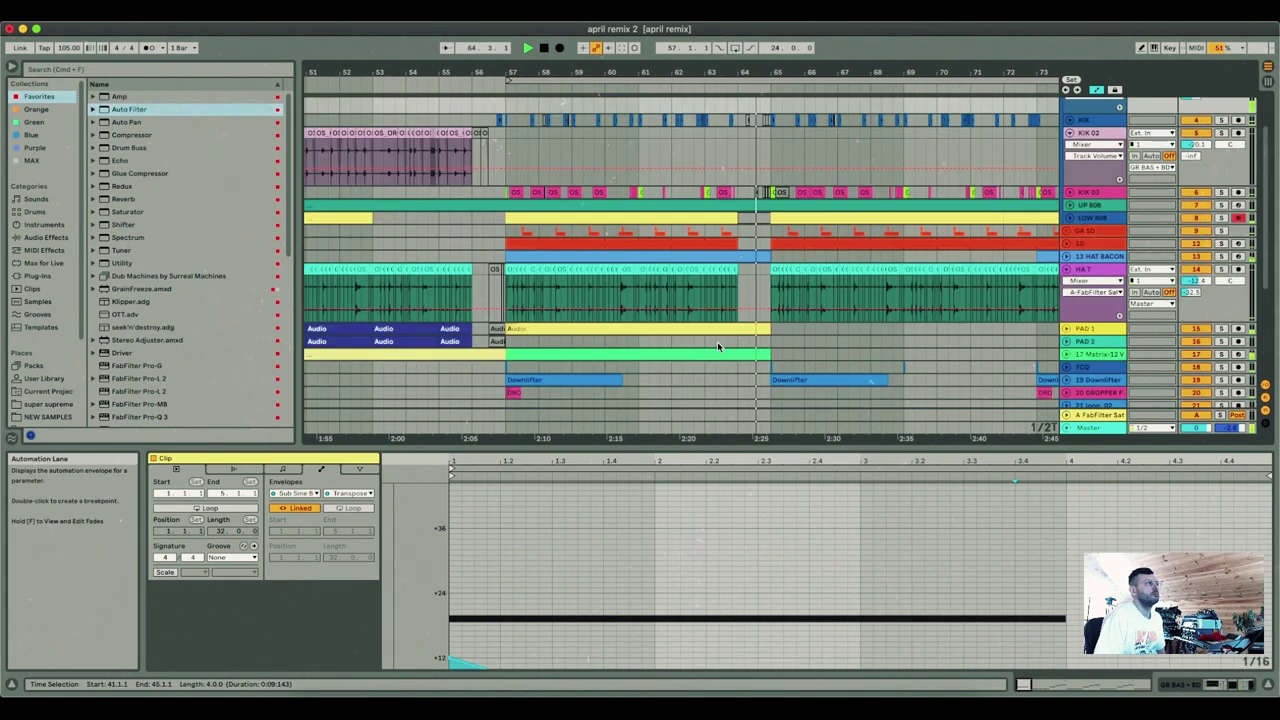
left_click_drag(808, 72, 538, 71)
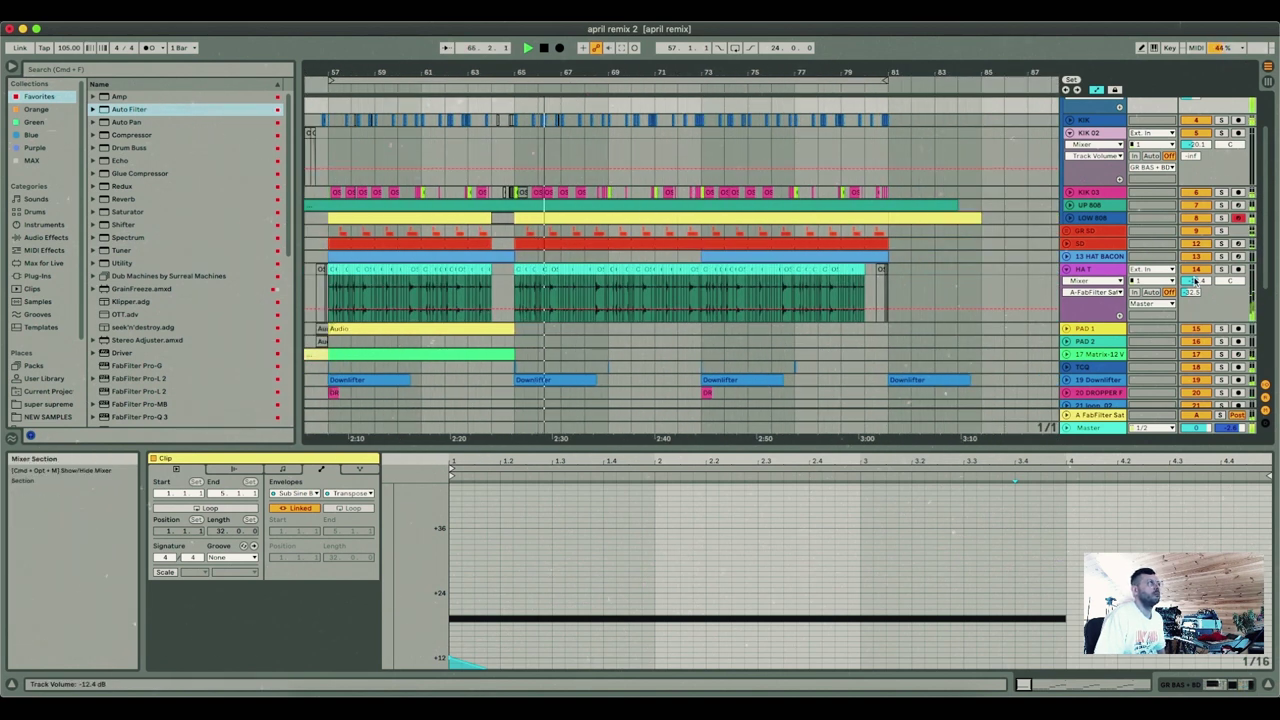
left_click(1069, 270)
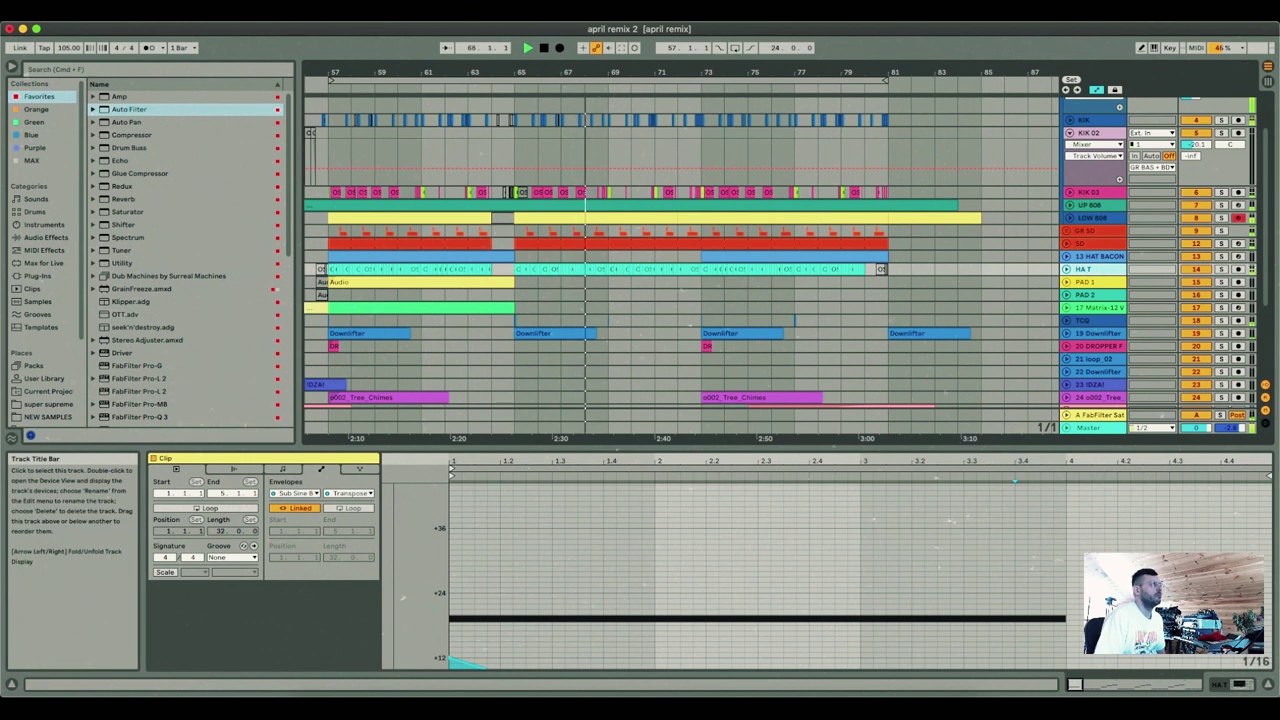
Step: Unfold the GR SD group and the SD track below it to examine their clips between bars 67 and 74
left_click(1069, 231)
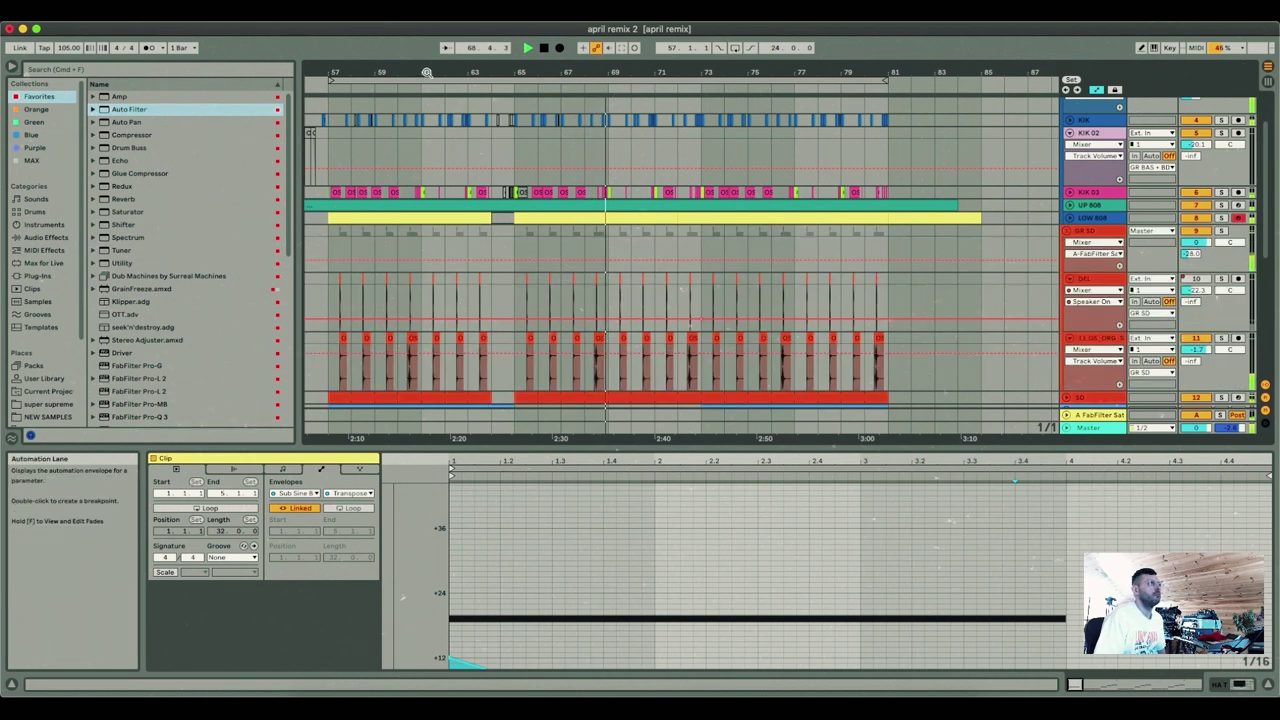
mouse_move(574, 72)
left_mouse_down()
mouse_move(582, 150)
mouse_move(427, 150)
mouse_move(350, 110)
left_mouse_up()
scroll(634, 277, "down", 4)
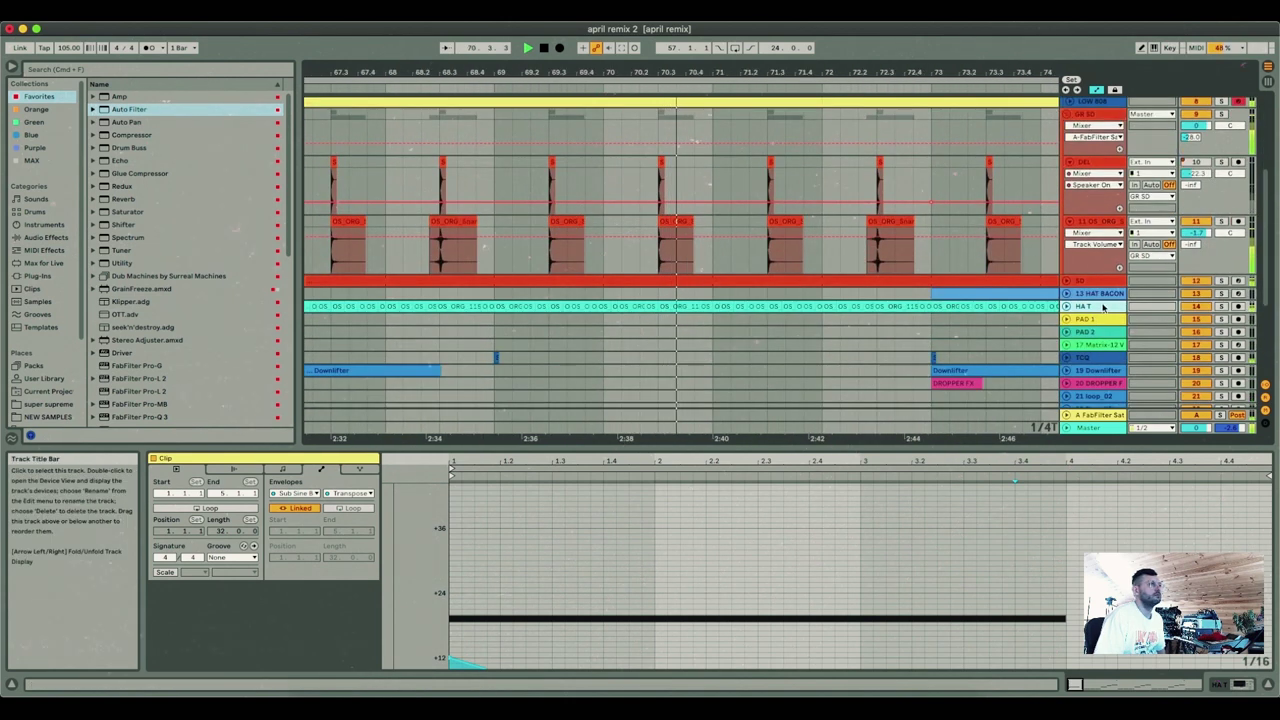
left_click(1066, 281)
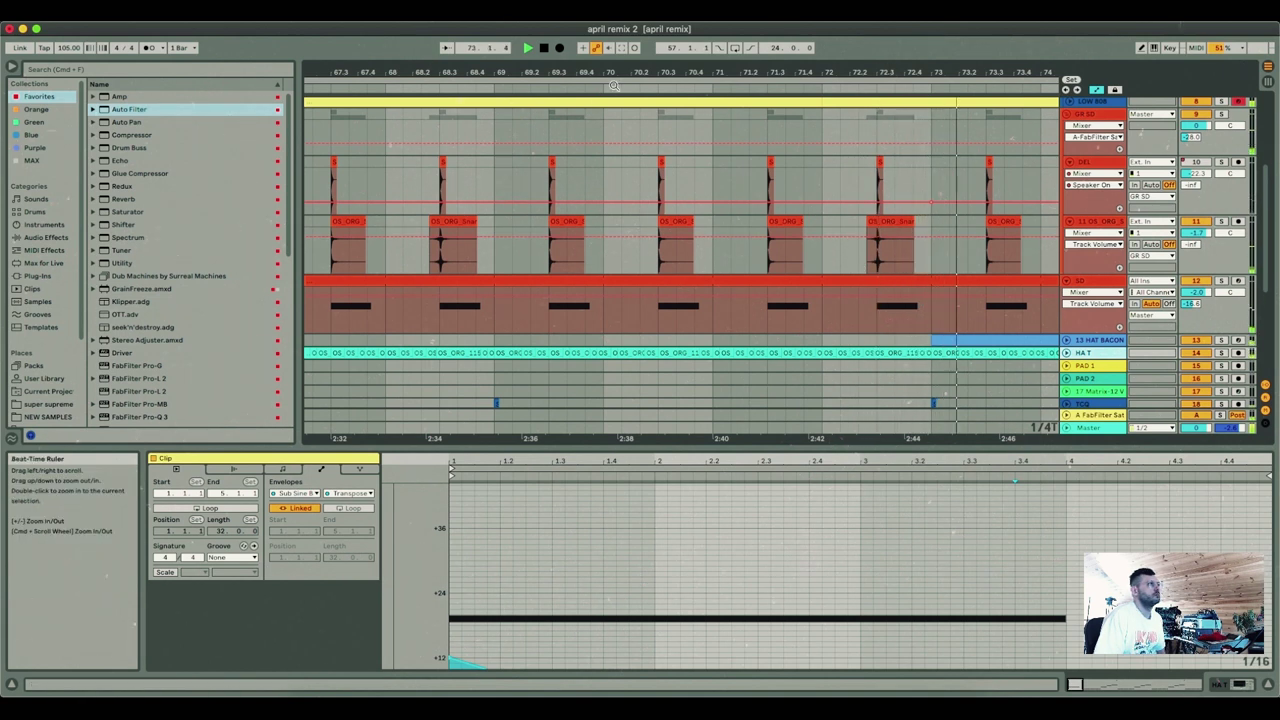
Step: Fold all the unfolded tracks and groups, and bring the full arrangement from bar 1 into view
left_click_drag(678, 70, 681, 18)
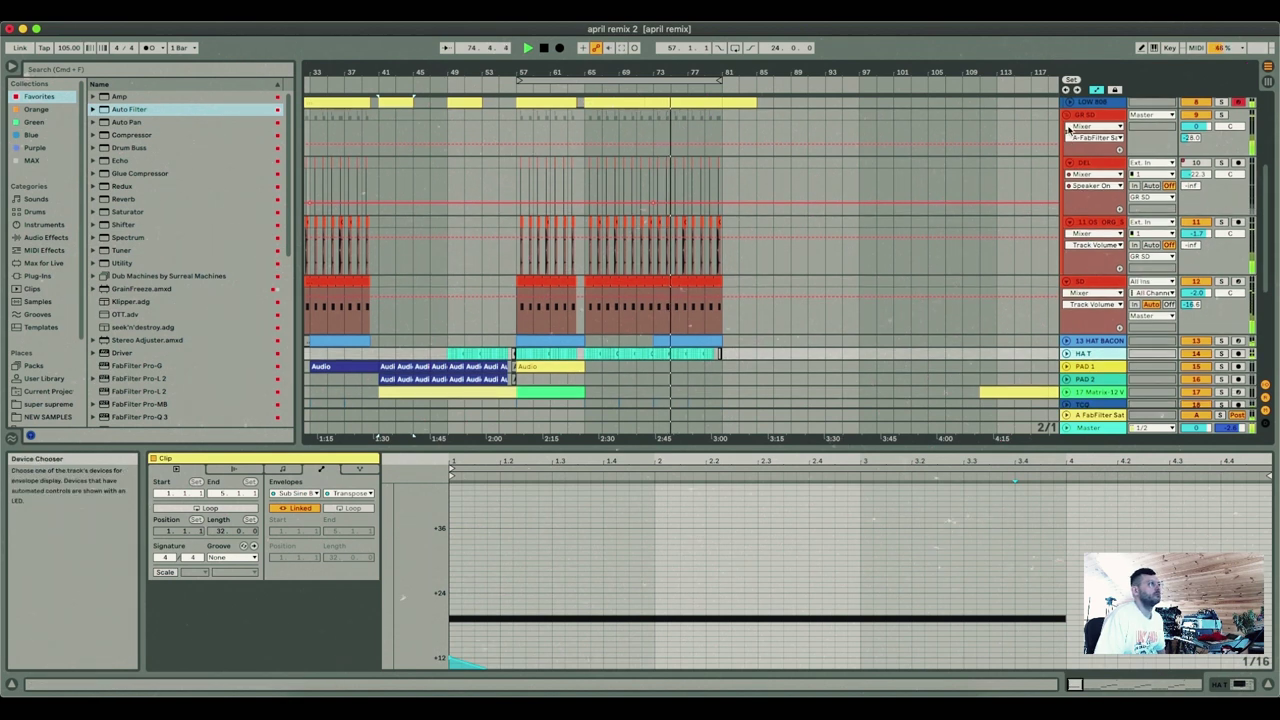
scroll(1072, 162, "up", 4)
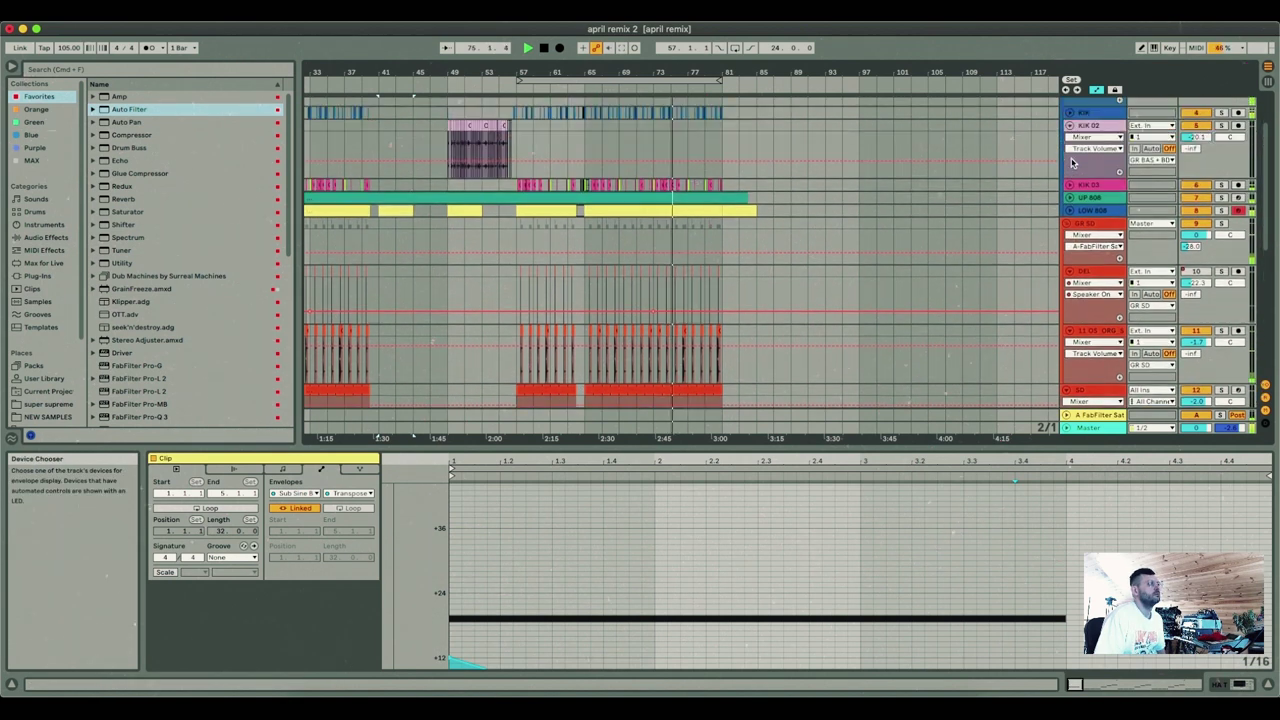
left_click(1067, 228, "alt")
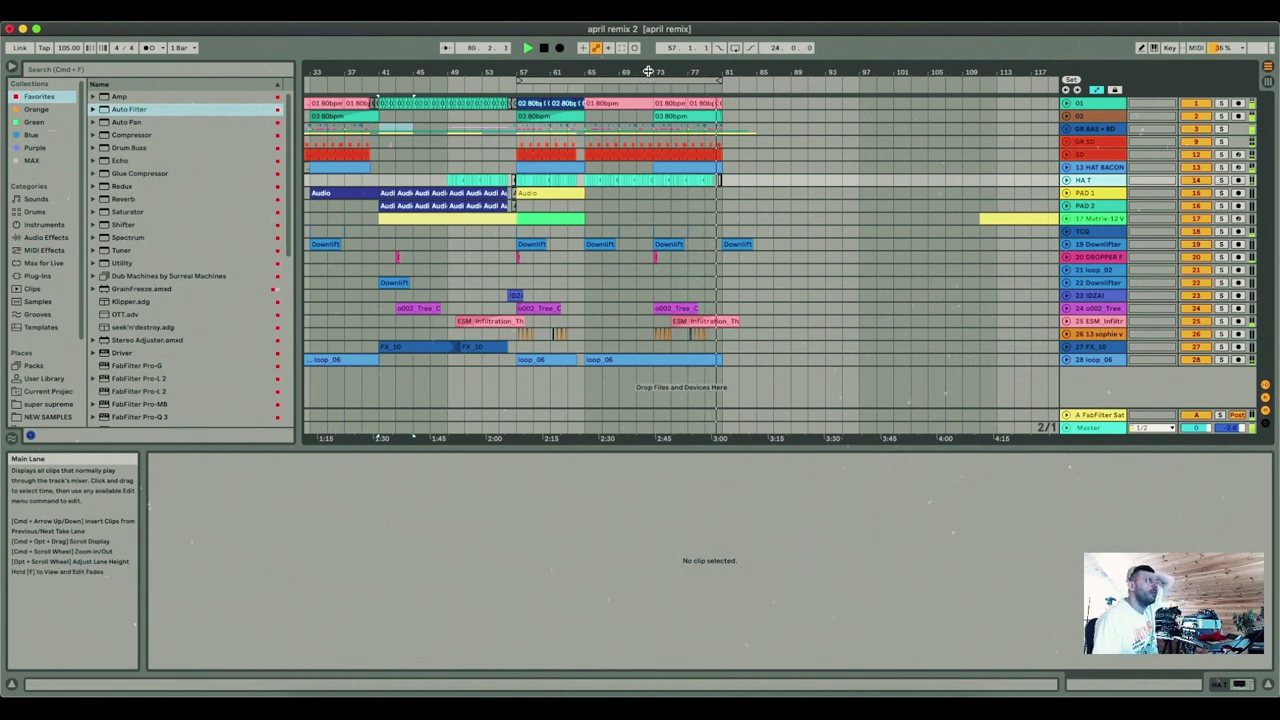
left_click_drag(647, 72, 698, 76)
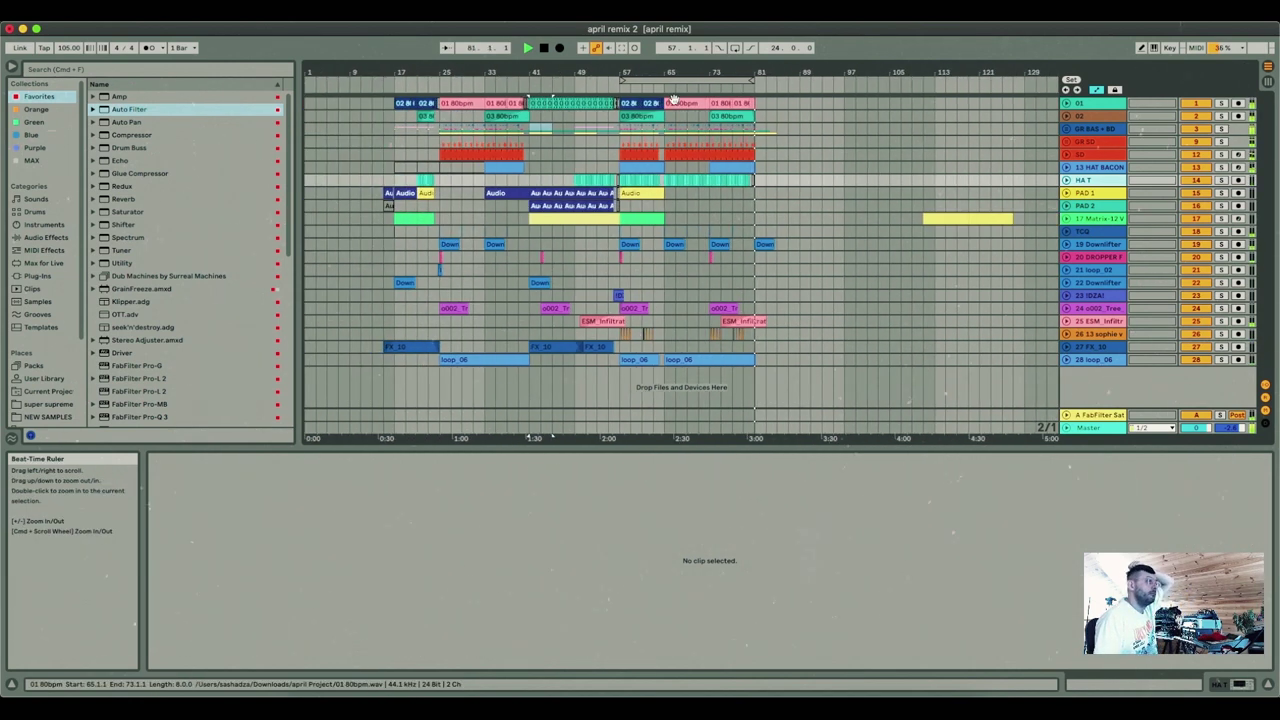